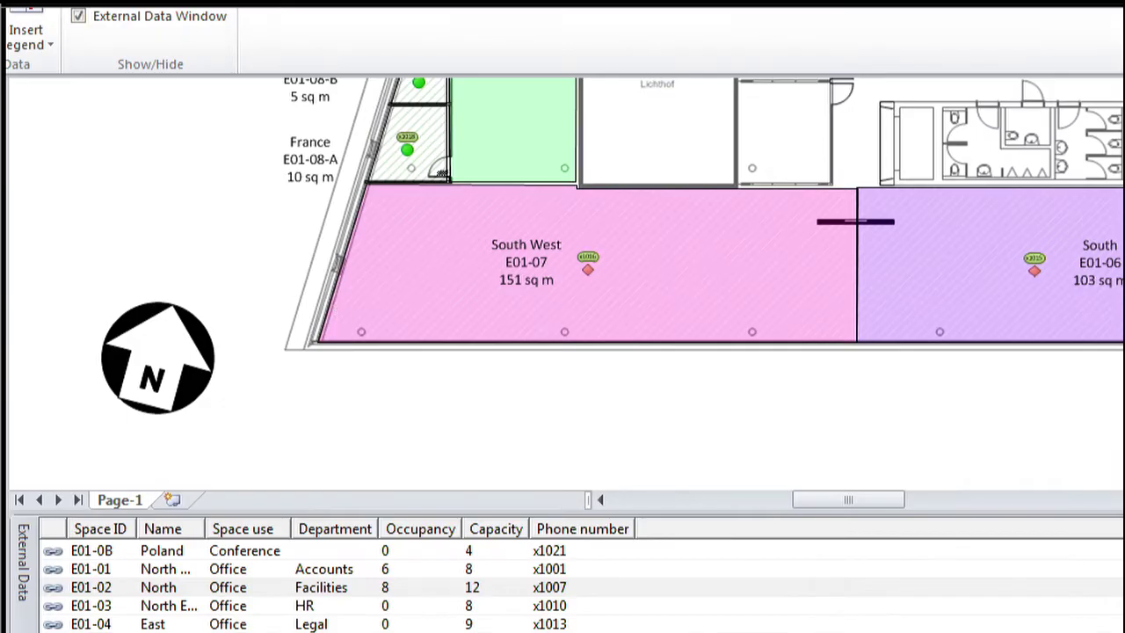
- Draw a square about 3100 mm wide below the South West space and link the E01-02 external data row to it
{"action": "left_click", "coordinate": [0, 0]}
{"action": "left_click", "coordinate": [957, 104]}
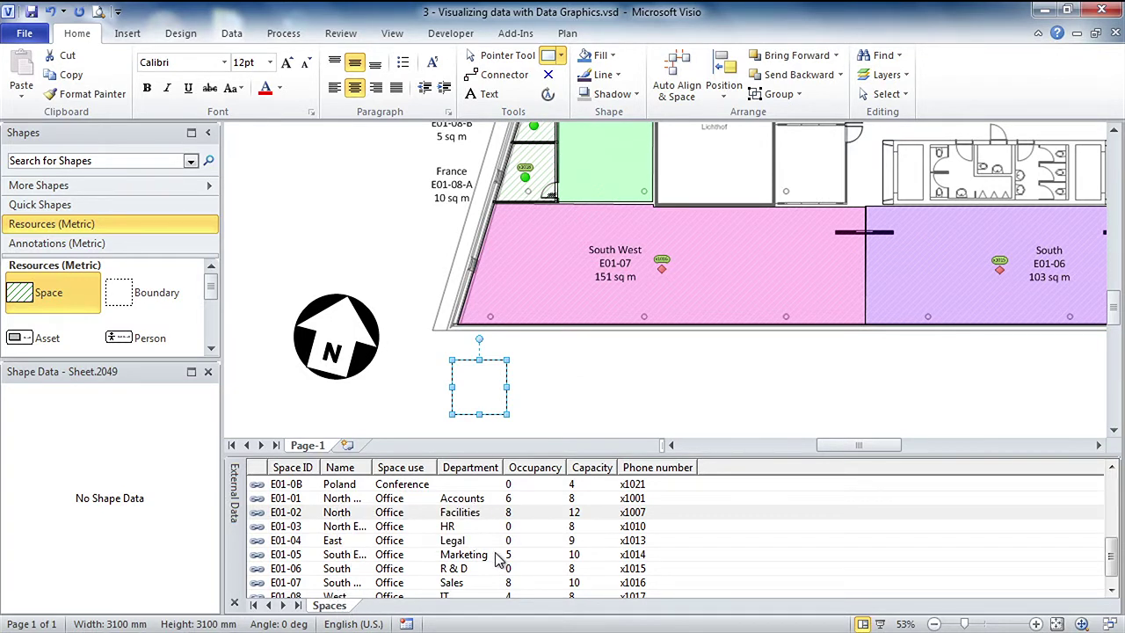
{"action": "left_click", "coordinate": [452, 517]}
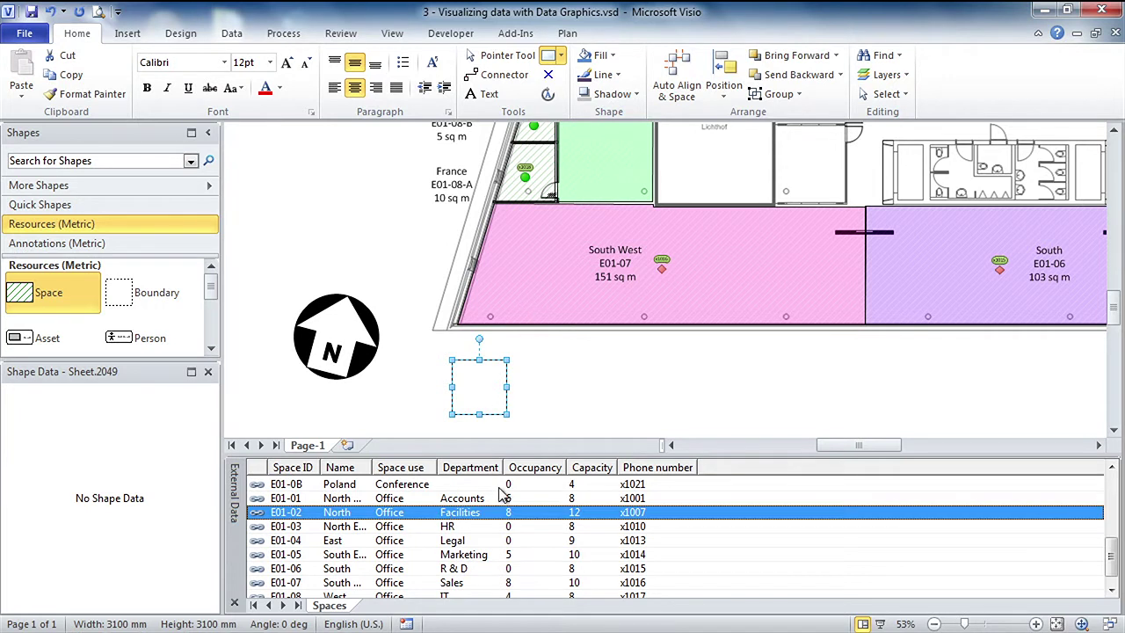
{"action": "left_click_drag", "start_coordinate": [472, 522], "coordinate": [490, 397]}
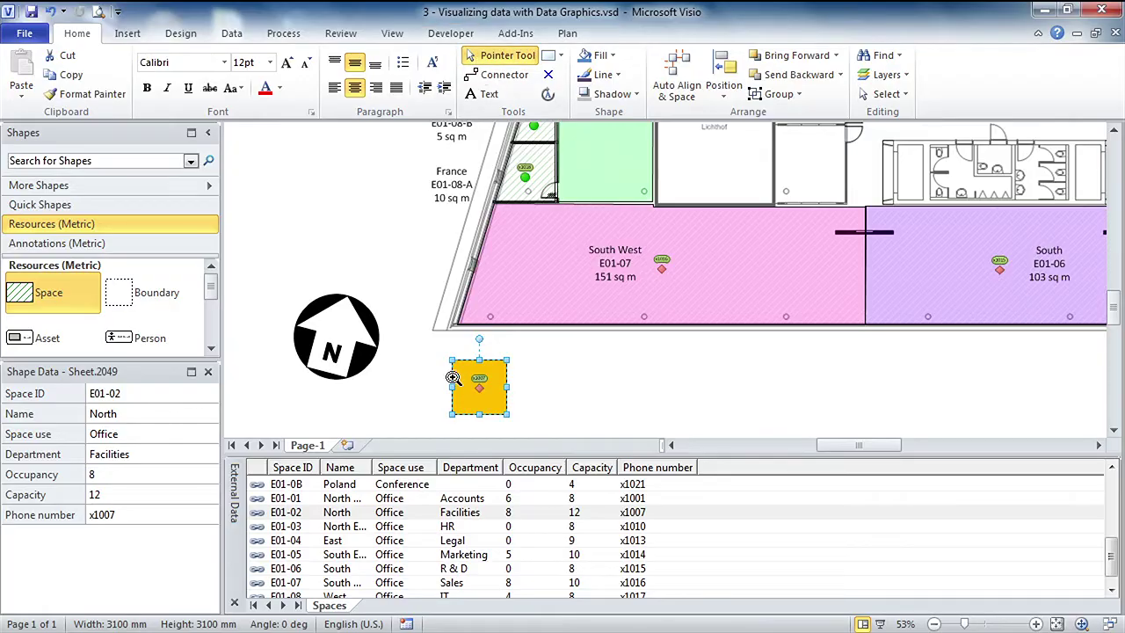
- Duplicate the existing data graphic and apply the copy to the square linked to E01-02
{"action": "left_click_drag", "start_coordinate": [649, 161], "coordinate": [875, 316]}
{"action": "left_click_drag", "start_coordinate": [554, 427], "coordinate": [556, 428]}
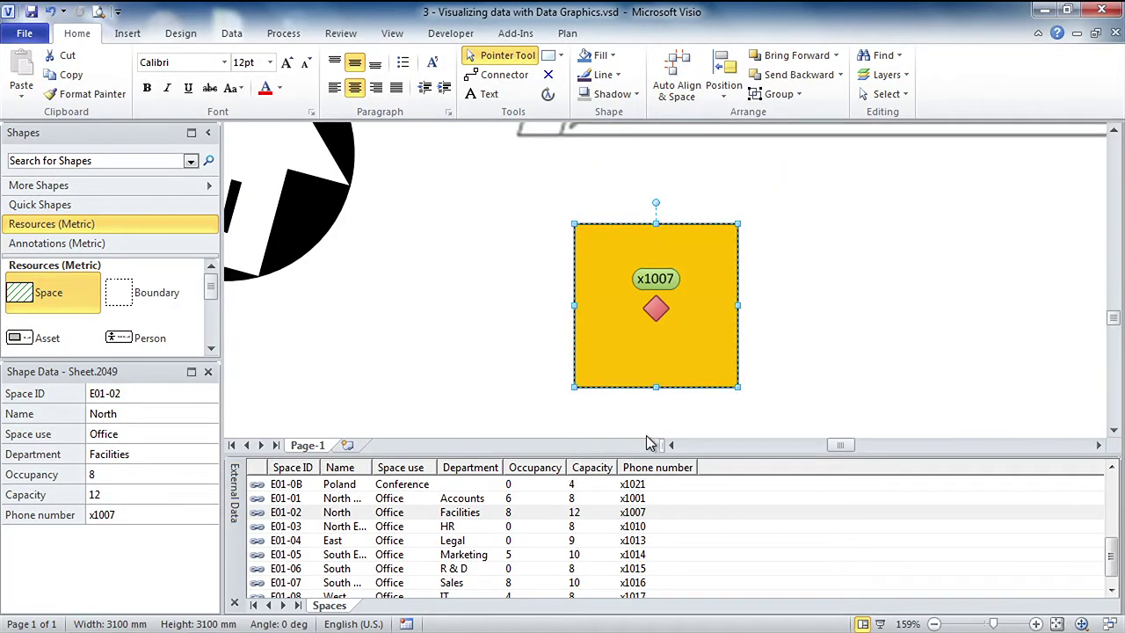
{"action": "left_click_drag", "start_coordinate": [844, 446], "coordinate": [837, 447]}
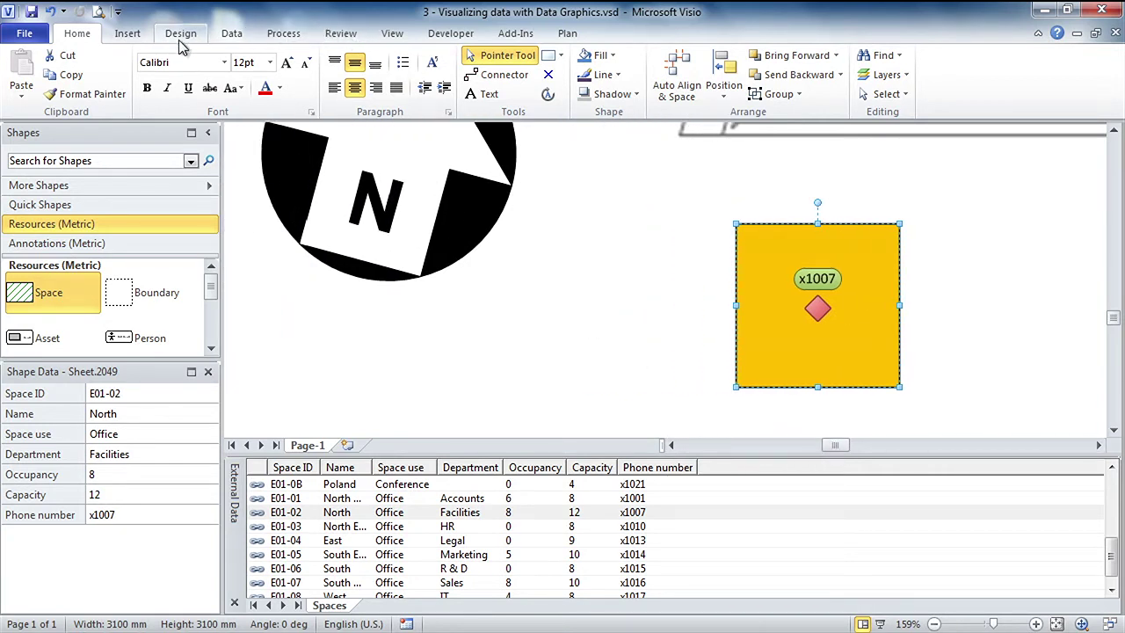
{"action": "left_click", "coordinate": [230, 33]}
{"action": "left_click", "coordinate": [211, 98]}
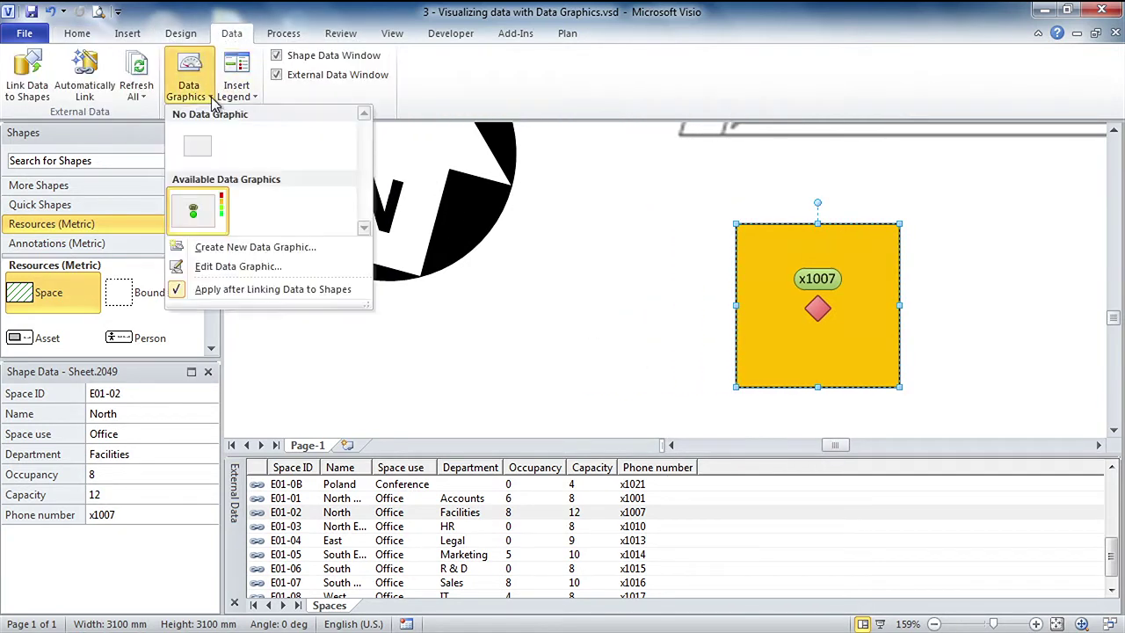
{"action": "right_click", "coordinate": [218, 218]}
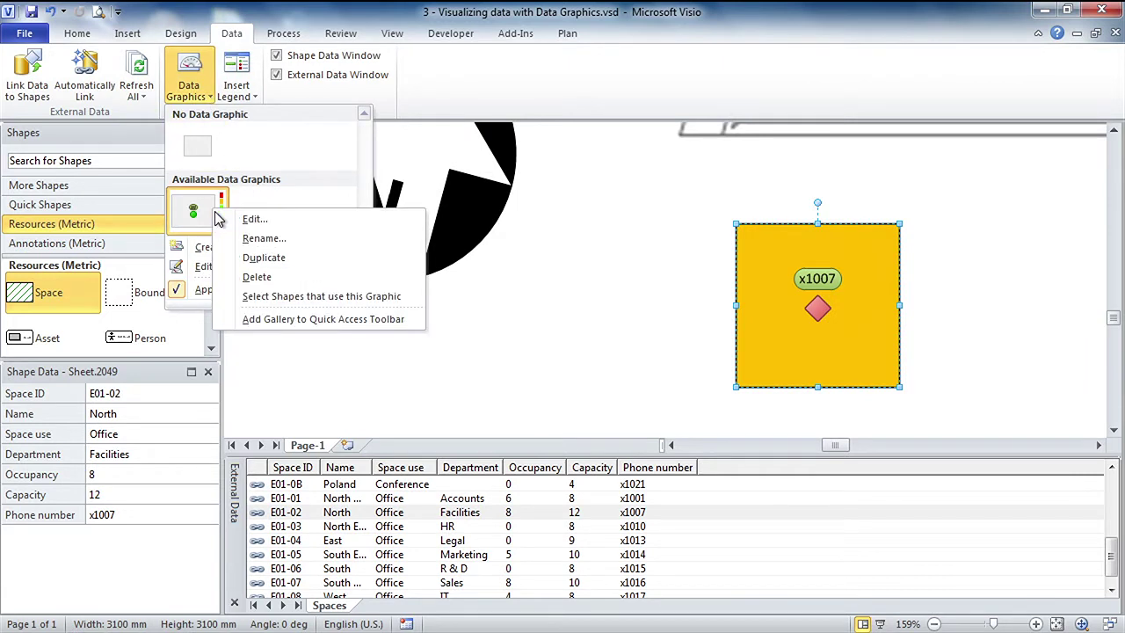
{"action": "left_click", "coordinate": [268, 259]}
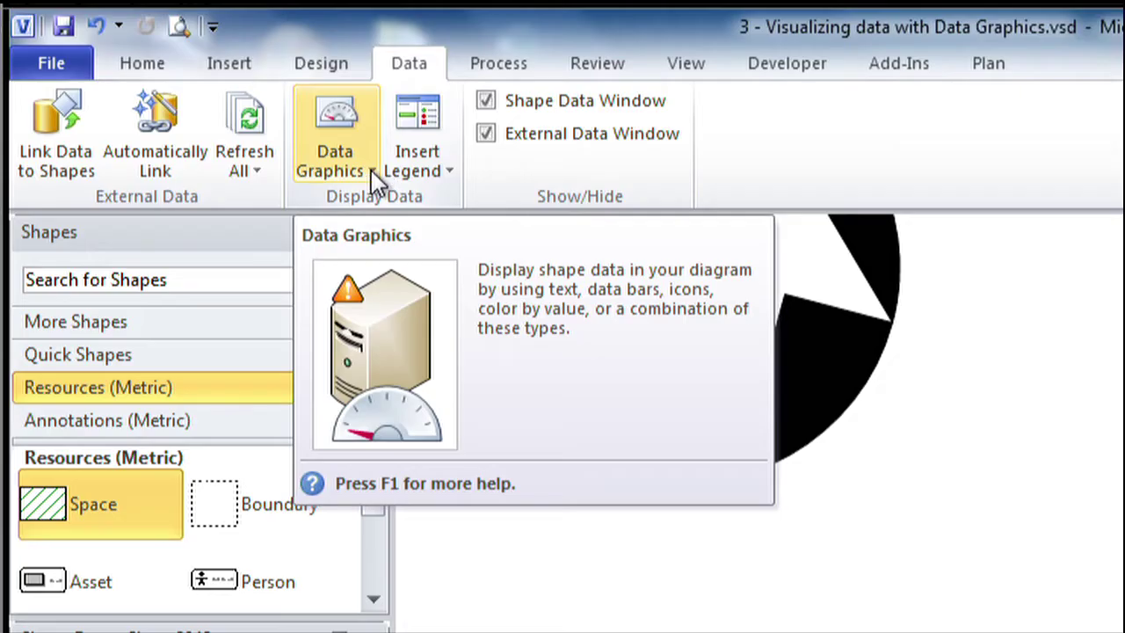
{"action": "left_click", "coordinate": [214, 96]}
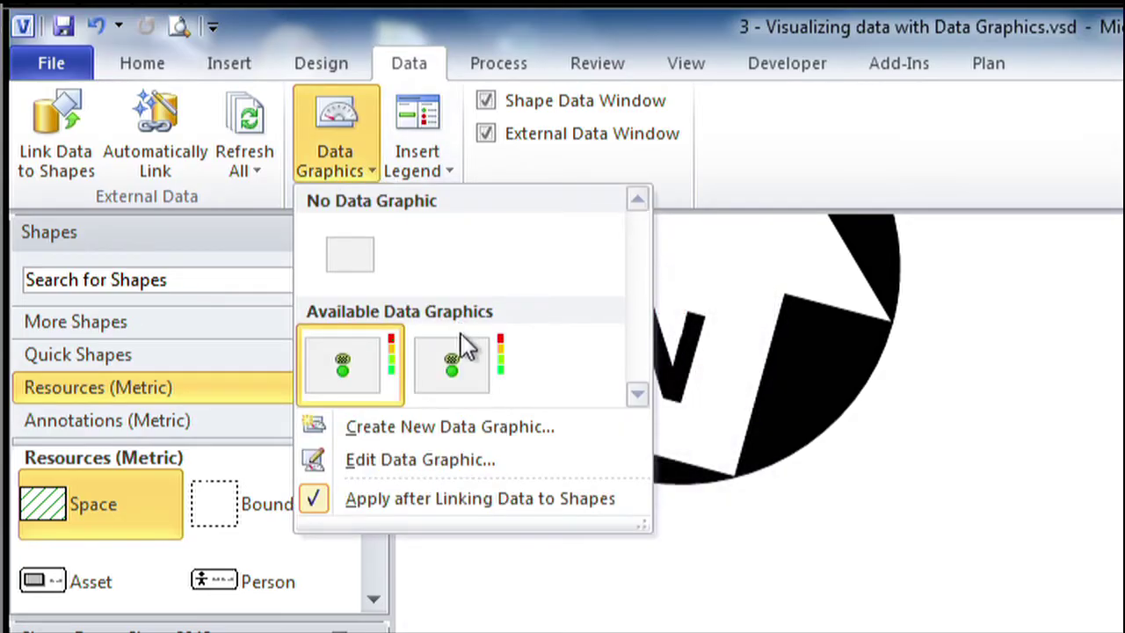
{"action": "left_click", "coordinate": [459, 374]}
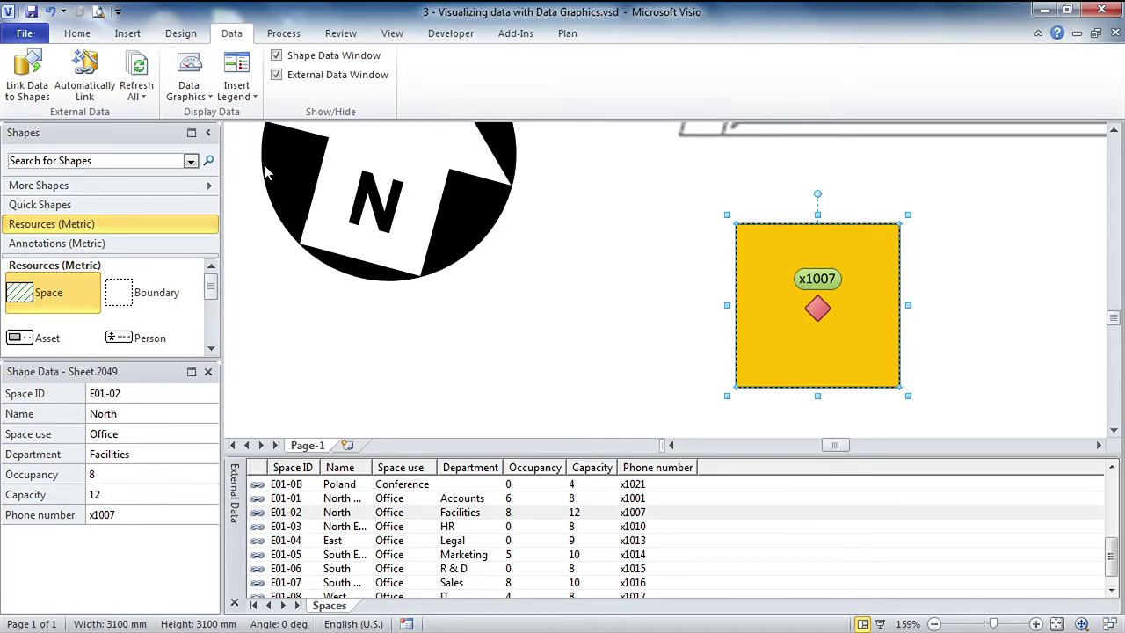
- Edit the square's data graphic to add a Name item displayed as Text at the default position, and apply the change
{"action": "left_click", "coordinate": [202, 99]}
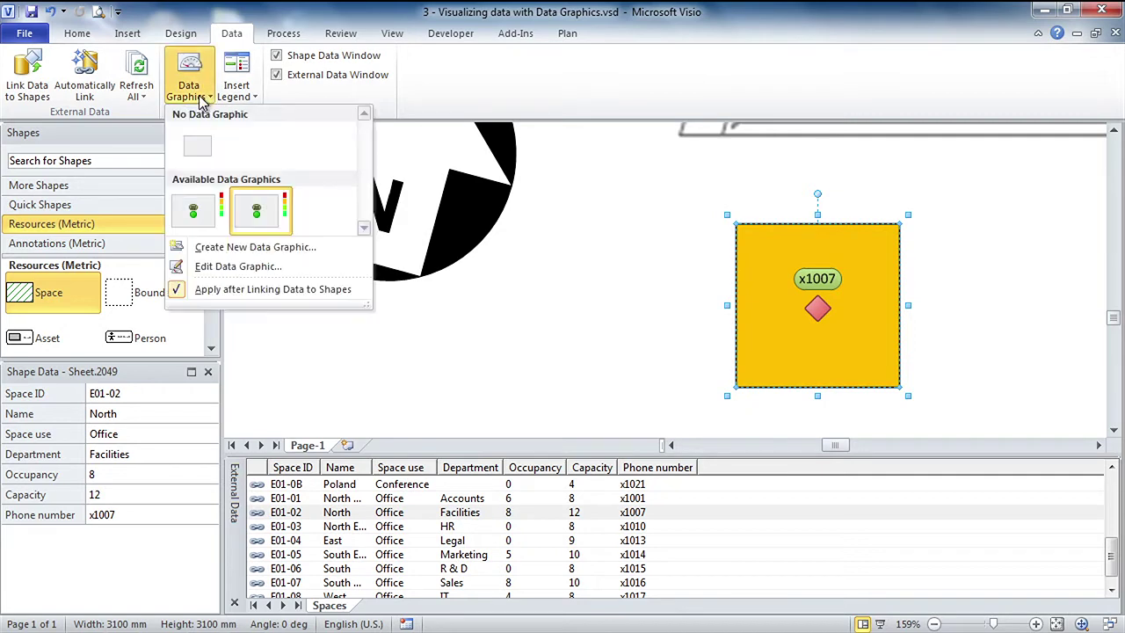
{"action": "left_click", "coordinate": [247, 272]}
{"action": "left_click_drag", "start_coordinate": [246, 134], "coordinate": [372, 134]}
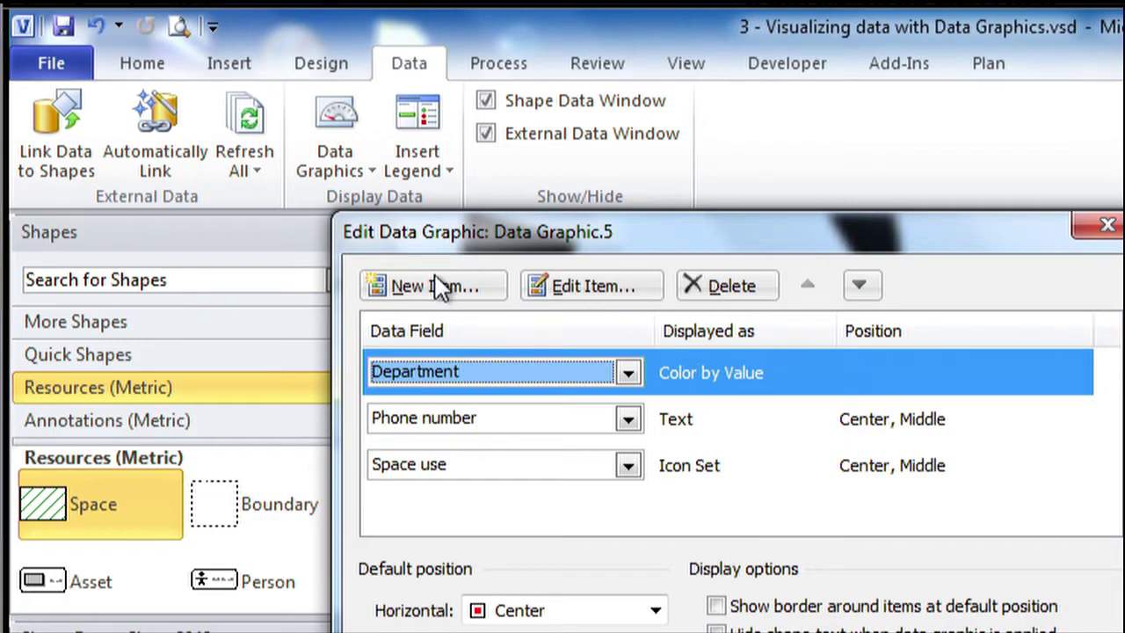
{"action": "left_click", "coordinate": [249, 165]}
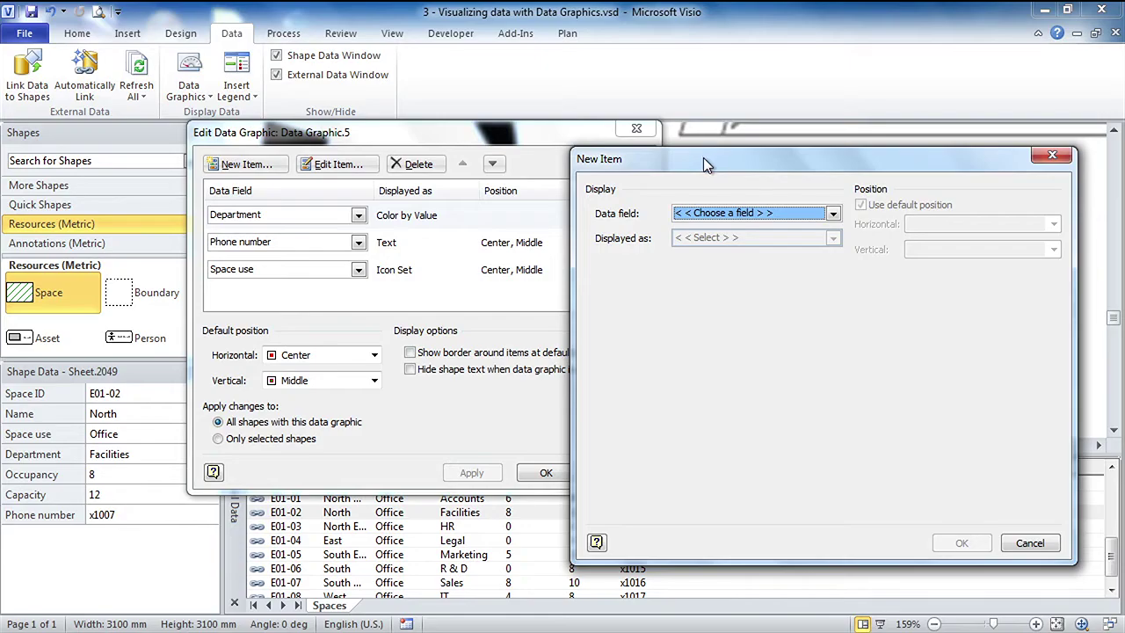
{"action": "left_click_drag", "start_coordinate": [1124, 274], "coordinate": [458, 315]}
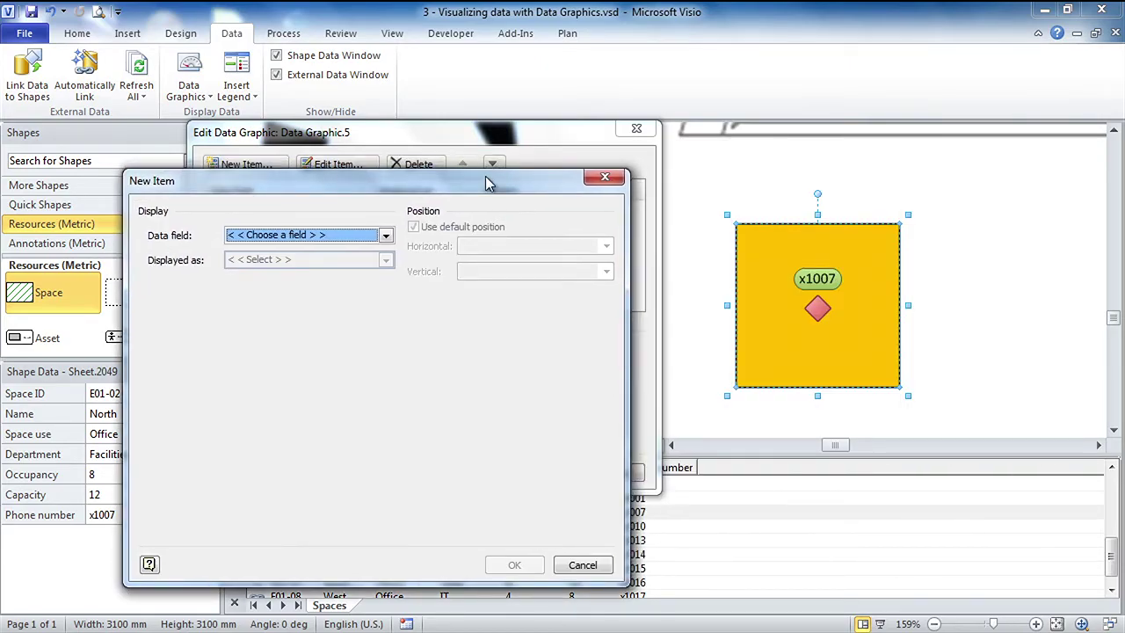
{"action": "left_click", "coordinate": [294, 238]}
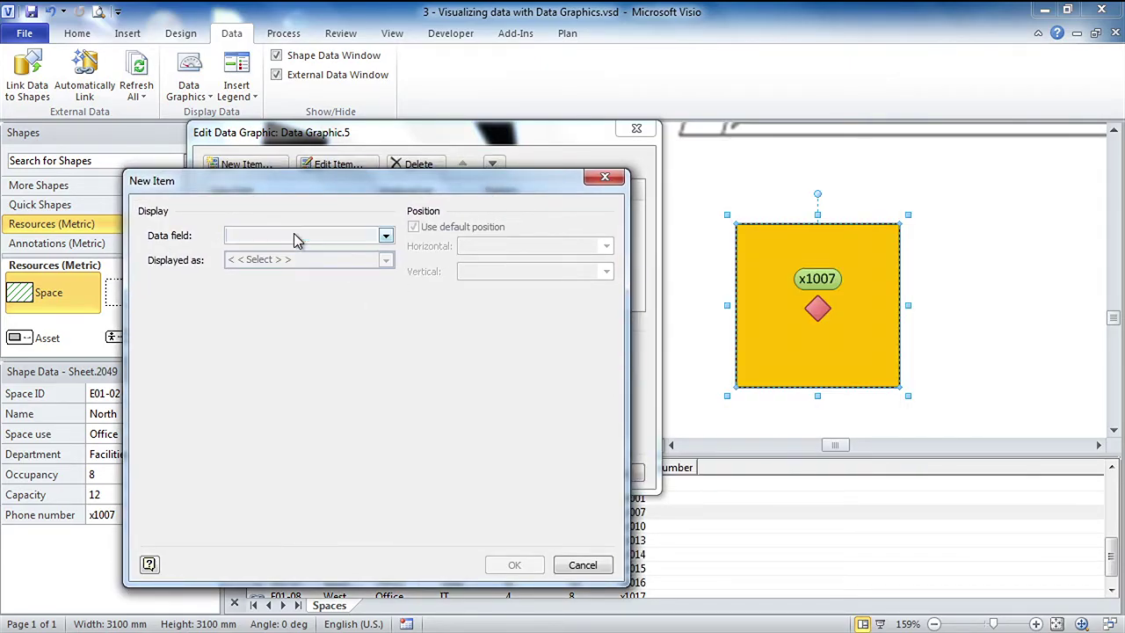
{"action": "left_click", "coordinate": [275, 286]}
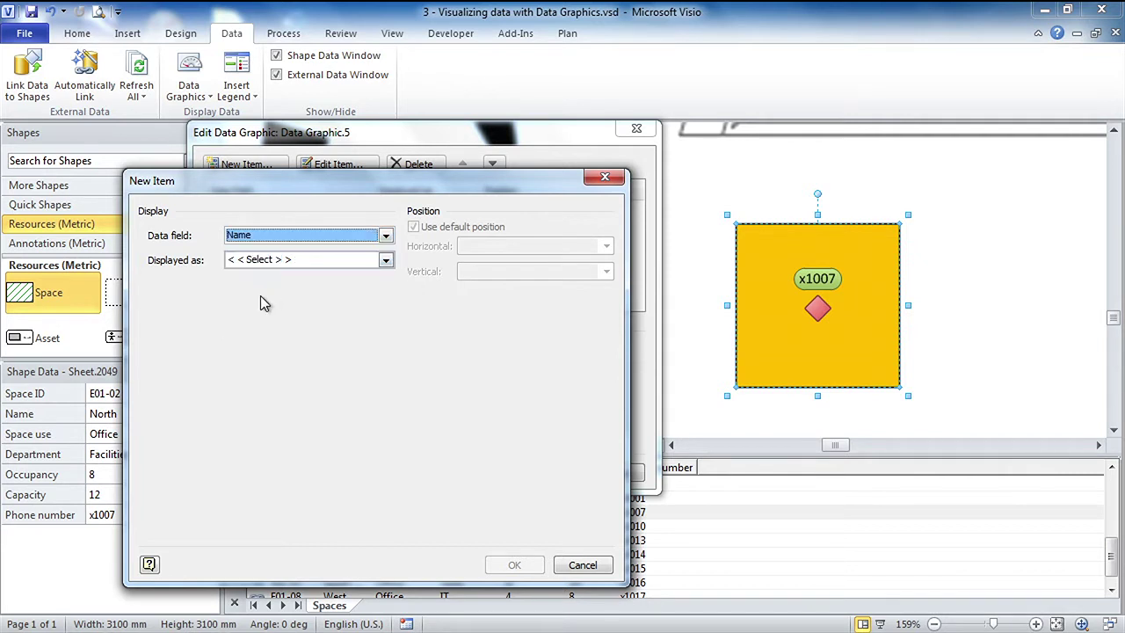
{"action": "left_click", "coordinate": [277, 264]}
{"action": "left_click", "coordinate": [271, 288]}
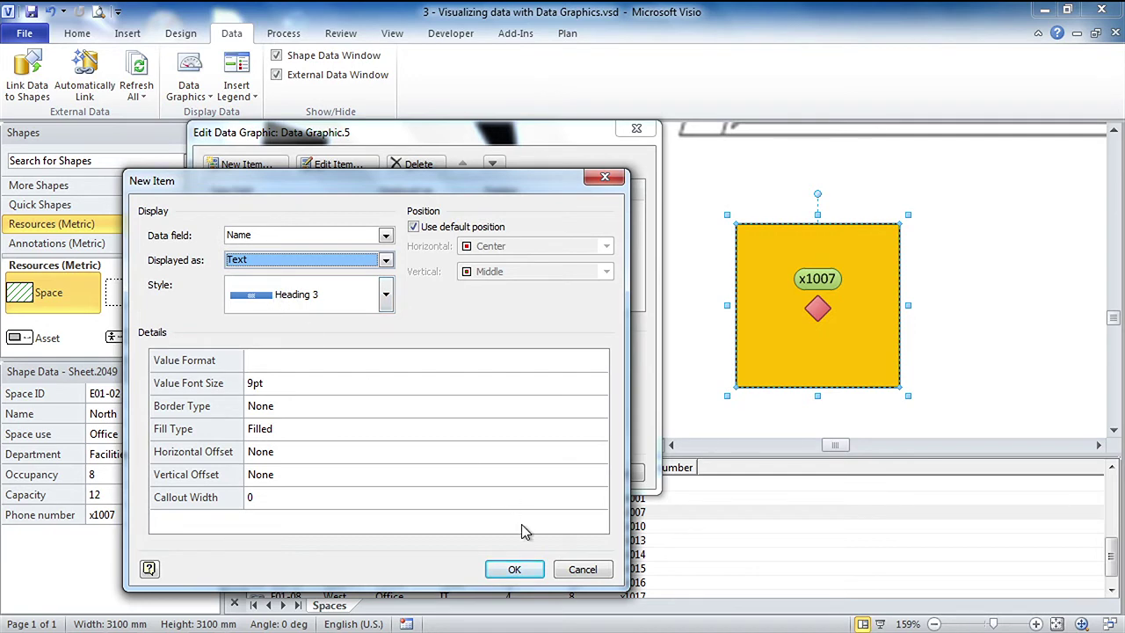
{"action": "left_click", "coordinate": [516, 568]}
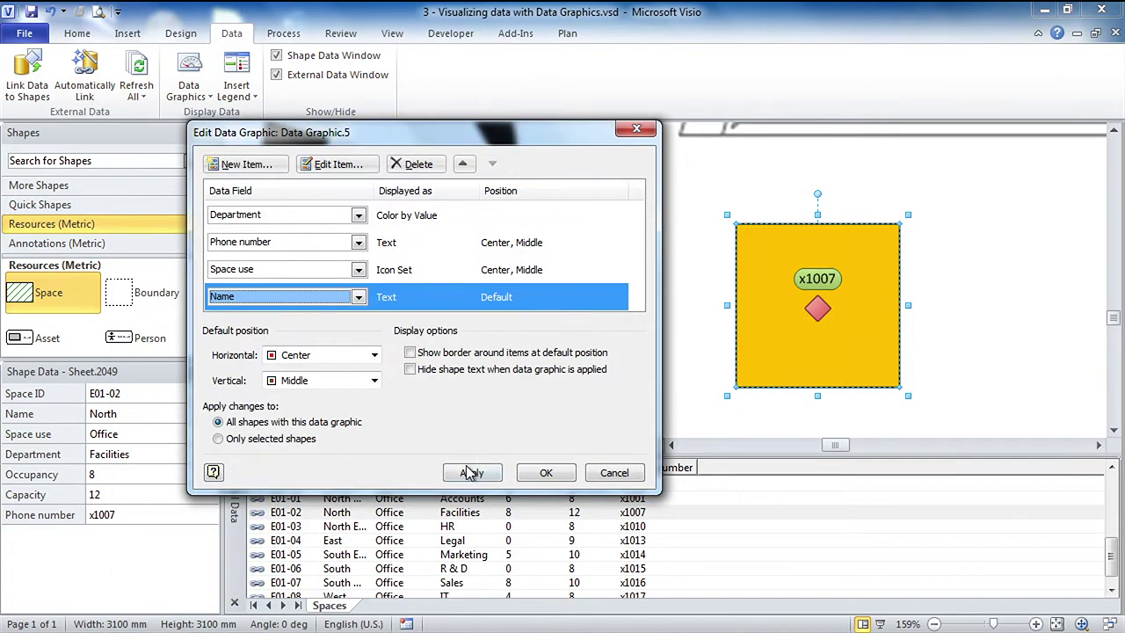
{"action": "left_click", "coordinate": [471, 473]}
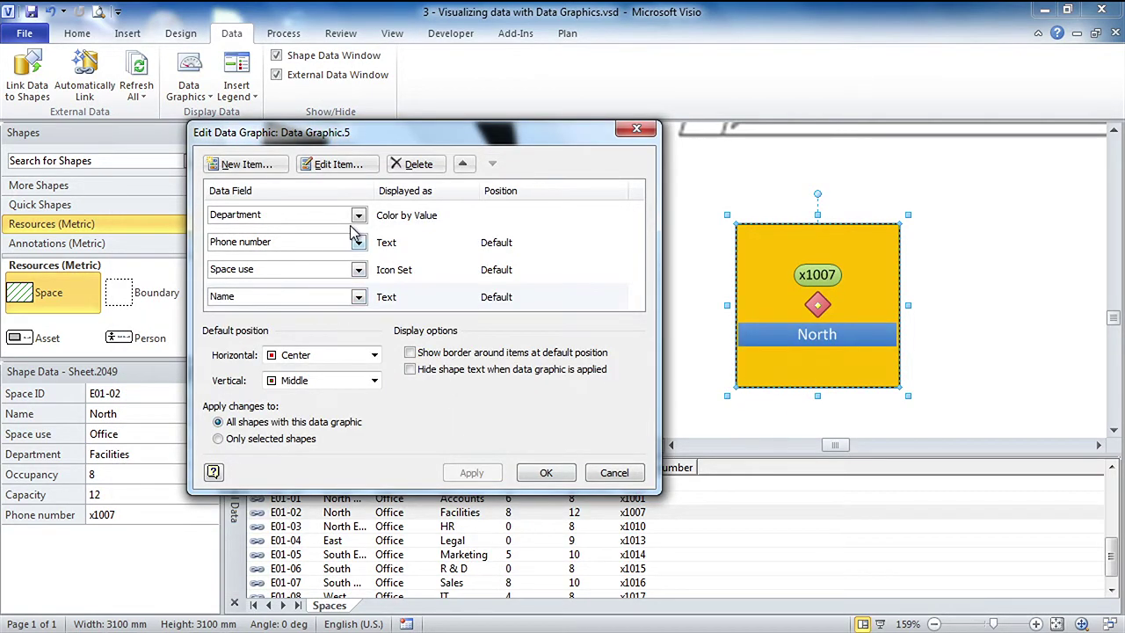
- Move the Name item above Phone number in the data graphic's item order and apply the change
{"action": "left_click", "coordinate": [391, 303]}
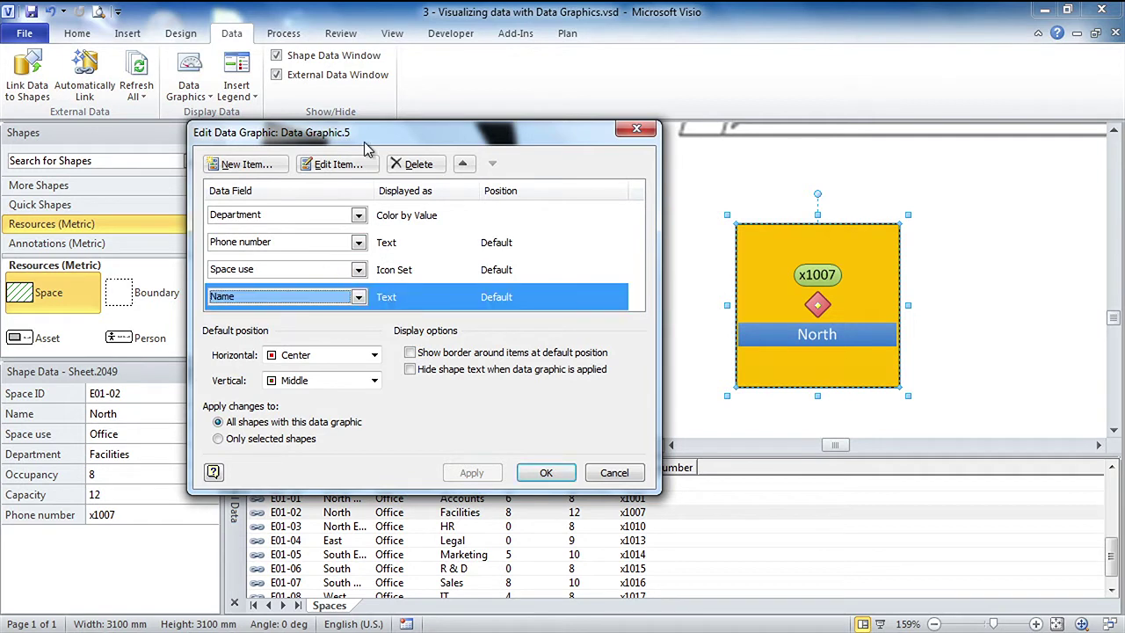
{"action": "left_click", "coordinate": [463, 165]}
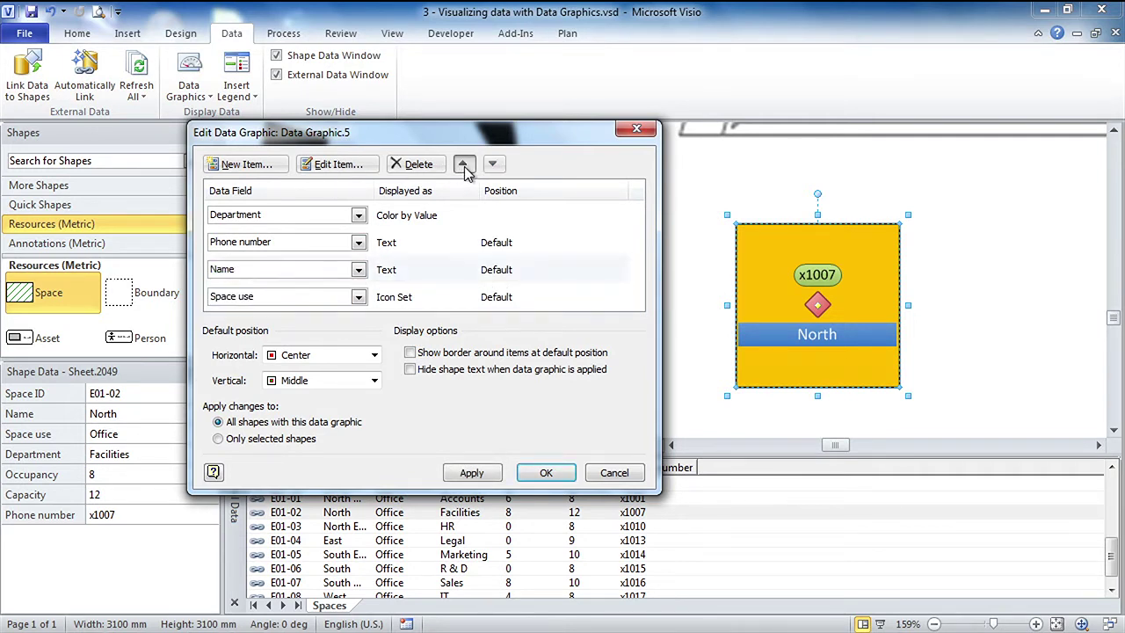
{"action": "left_click", "coordinate": [464, 166]}
{"action": "left_click", "coordinate": [470, 475]}
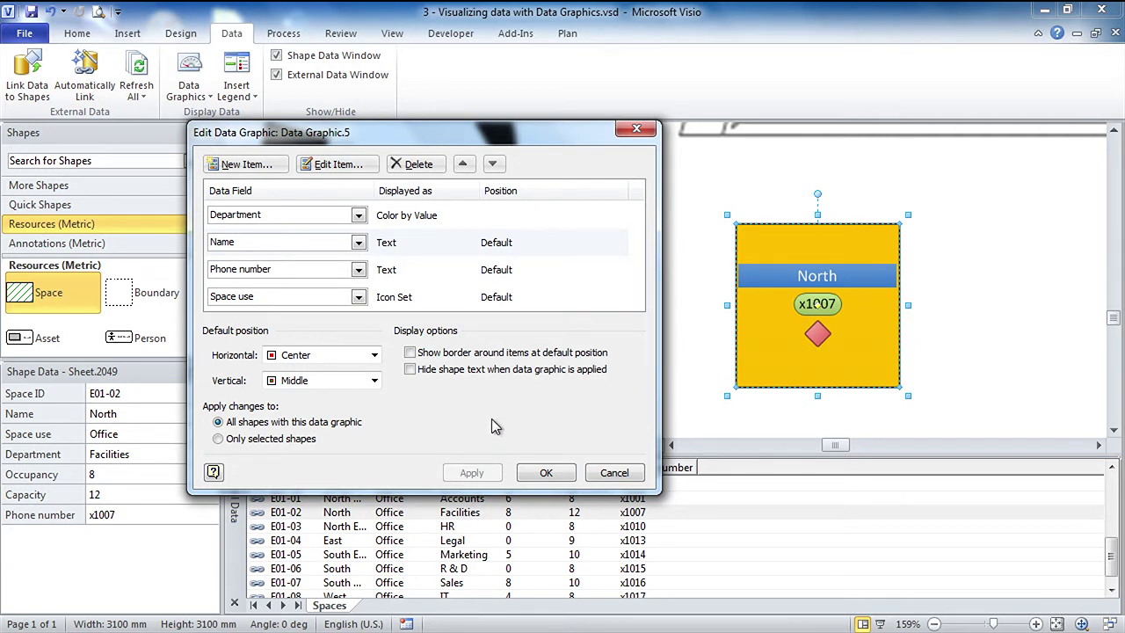
- Create a new data graphic item for Capacity, displayed as a Data Bar in the Stacked bar 1 style
{"action": "left_click", "coordinate": [262, 167]}
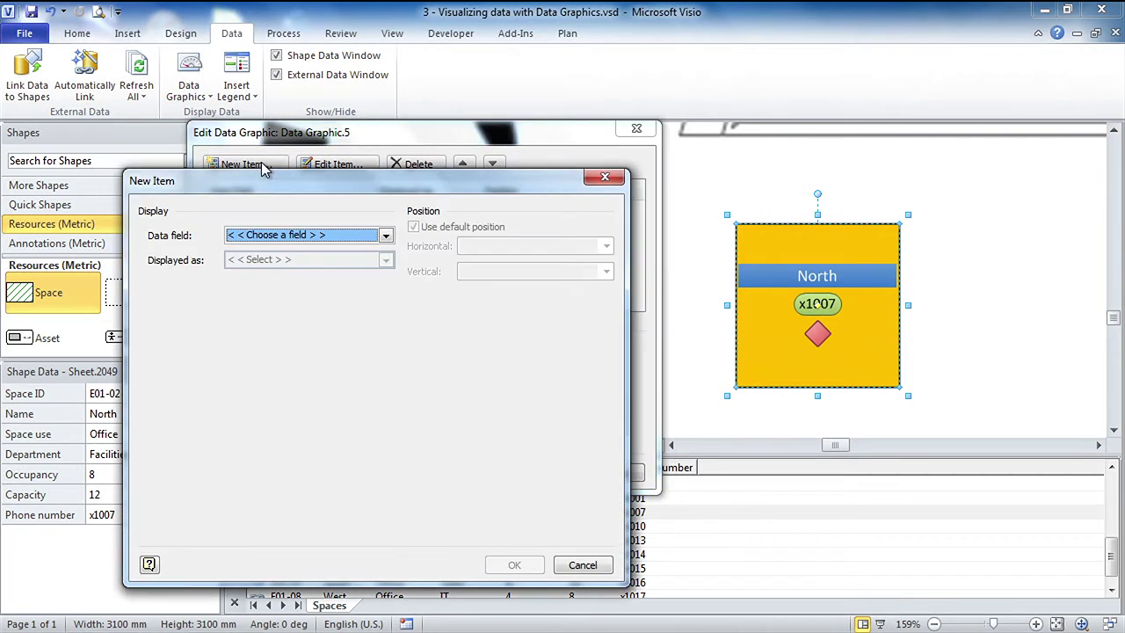
{"action": "left_click", "coordinate": [348, 236]}
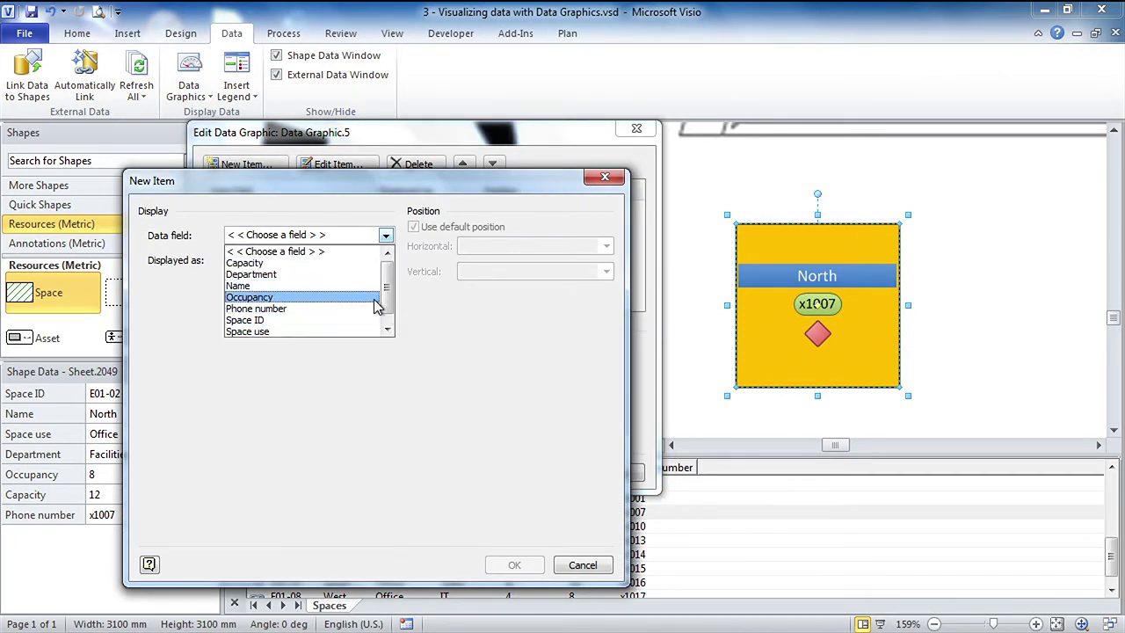
{"action": "mouse_move", "coordinate": [389, 299]}
{"action": "left_mouse_down"}
{"action": "mouse_move", "coordinate": [385, 319]}
{"action": "mouse_move", "coordinate": [389, 289]}
{"action": "left_mouse_up"}
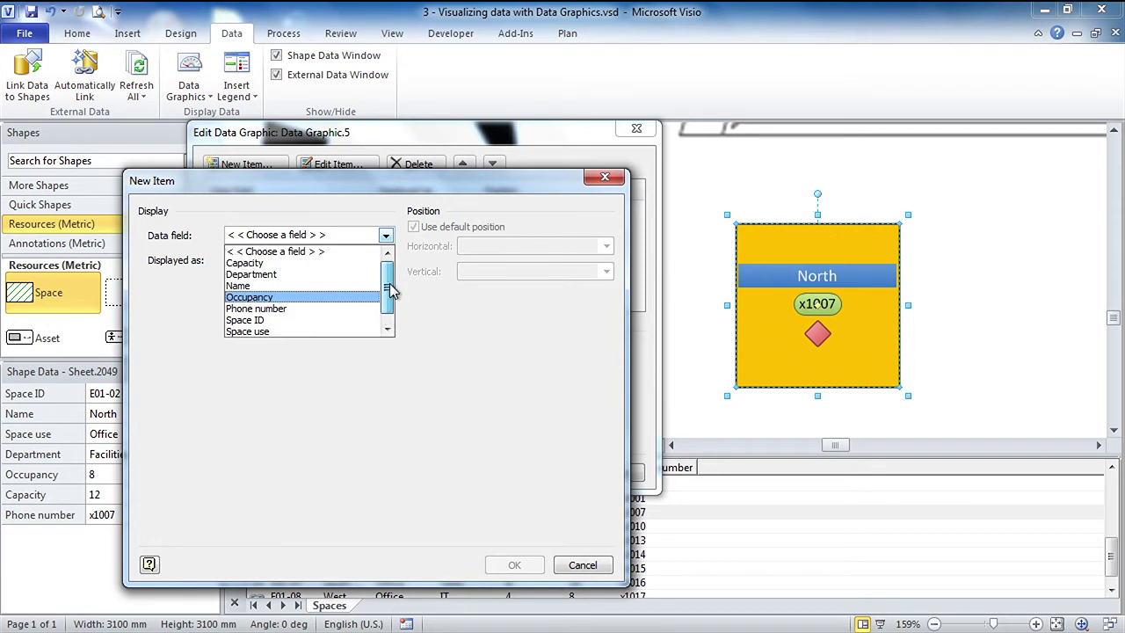
{"action": "left_click", "coordinate": [328, 264]}
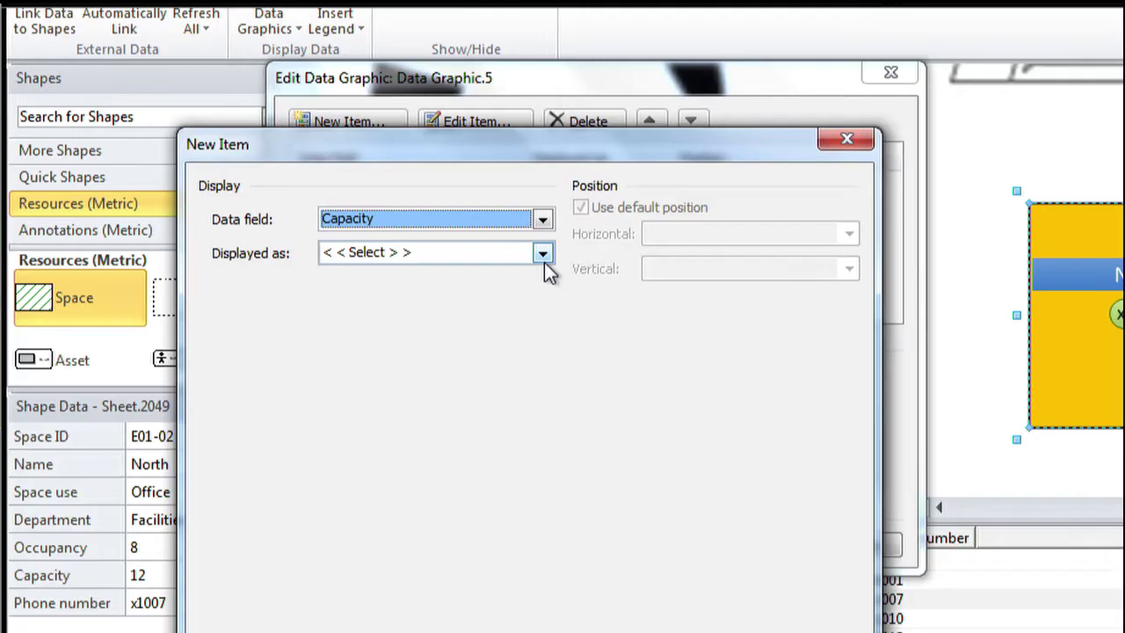
{"action": "left_click", "coordinate": [543, 253]}
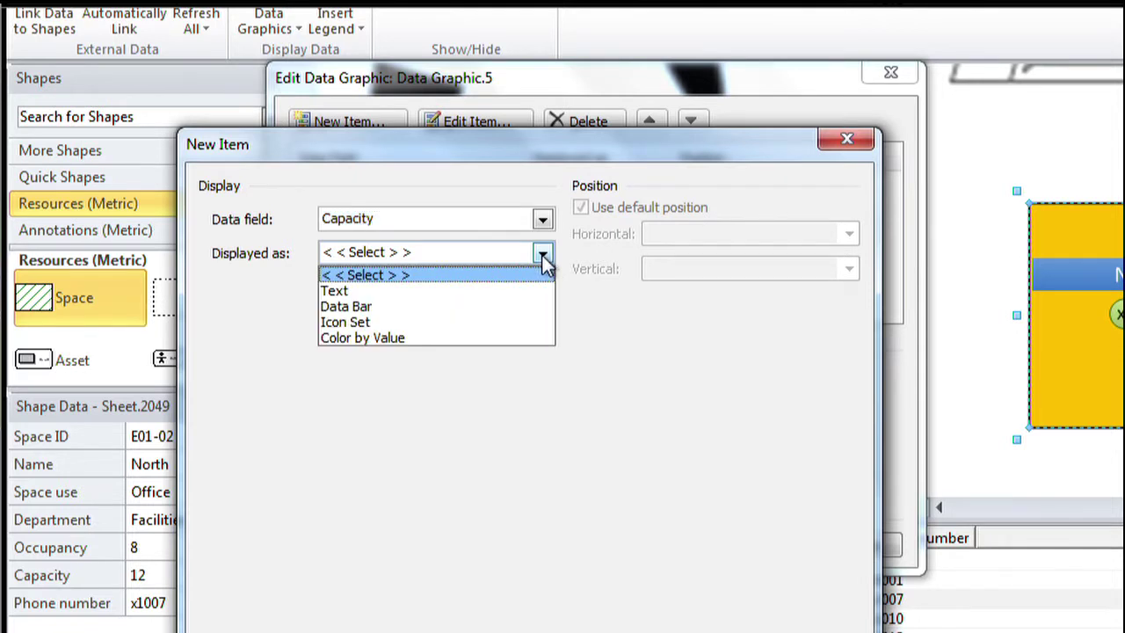
{"action": "left_click", "coordinate": [461, 308]}
{"action": "left_click", "coordinate": [547, 303]}
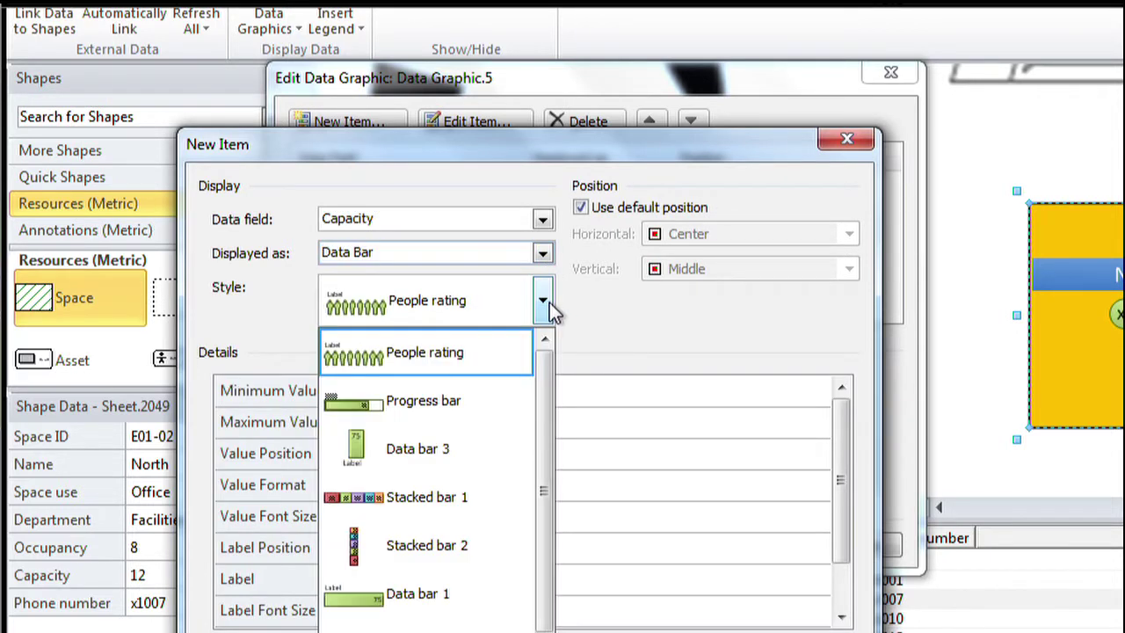
{"action": "left_click_drag", "start_coordinate": [546, 393], "coordinate": [560, 413]}
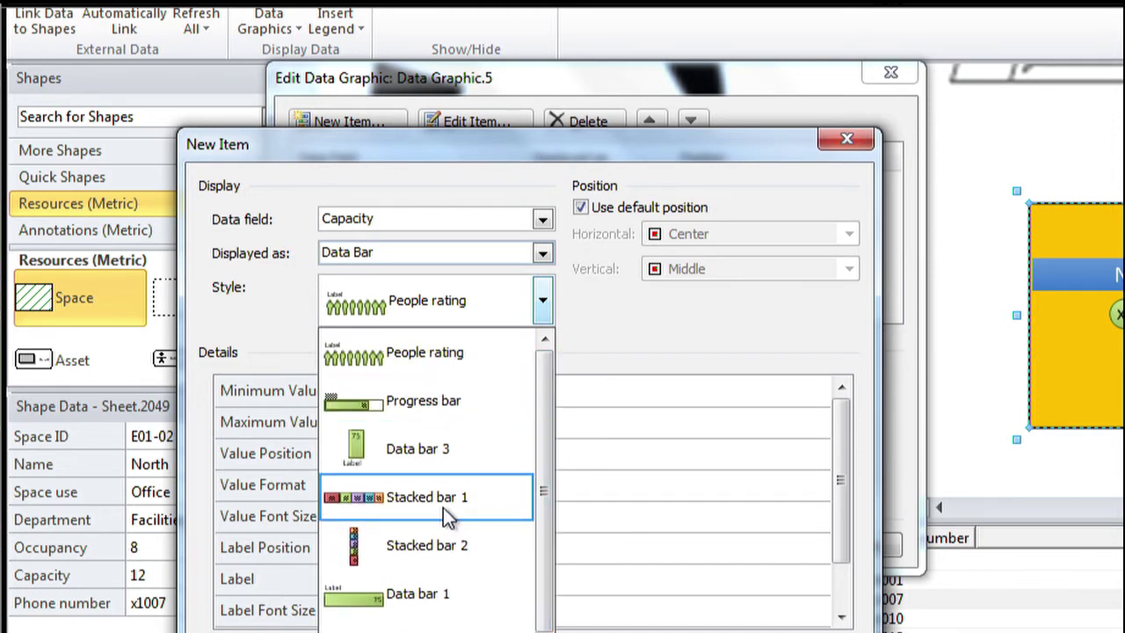
{"action": "left_click", "coordinate": [409, 497]}
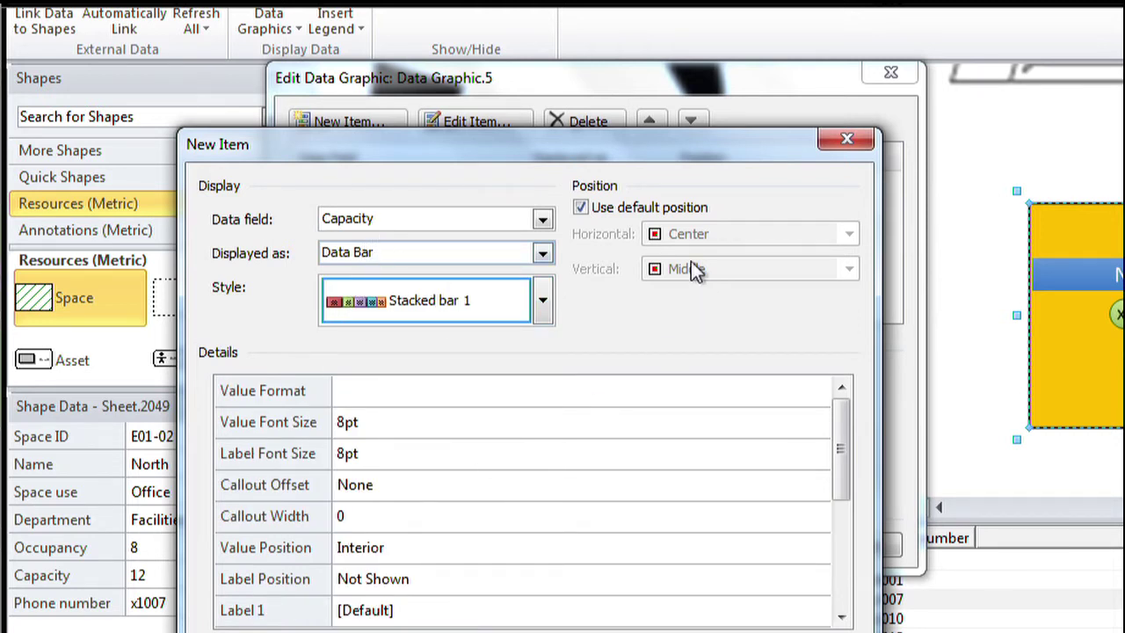
- Position the Capacity data bar at horizontal Center and vertical Bottom instead of the default position, and apply the item
{"action": "left_click", "coordinate": [673, 211]}
{"action": "left_click", "coordinate": [690, 236]}
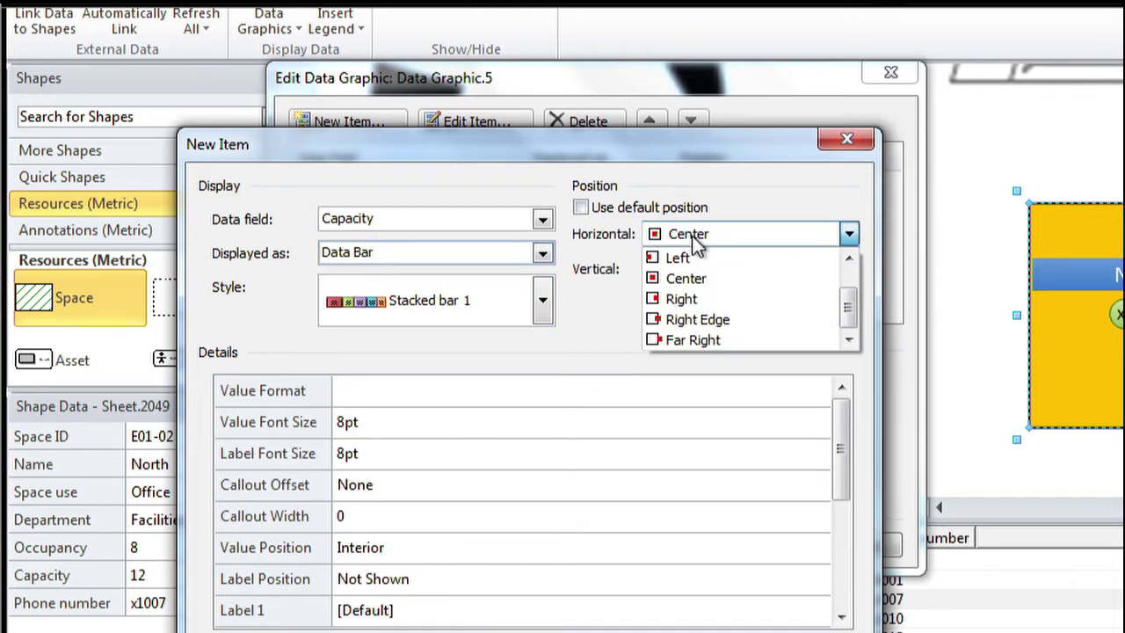
{"action": "left_click", "coordinate": [691, 237]}
{"action": "left_click", "coordinate": [706, 266]}
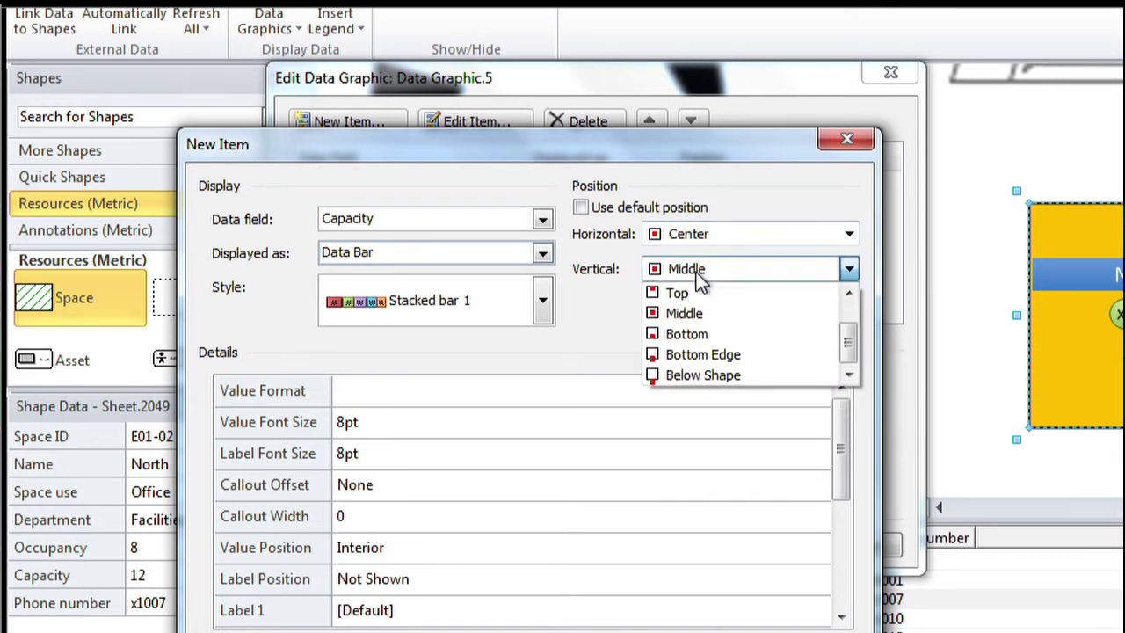
{"action": "left_click", "coordinate": [687, 334]}
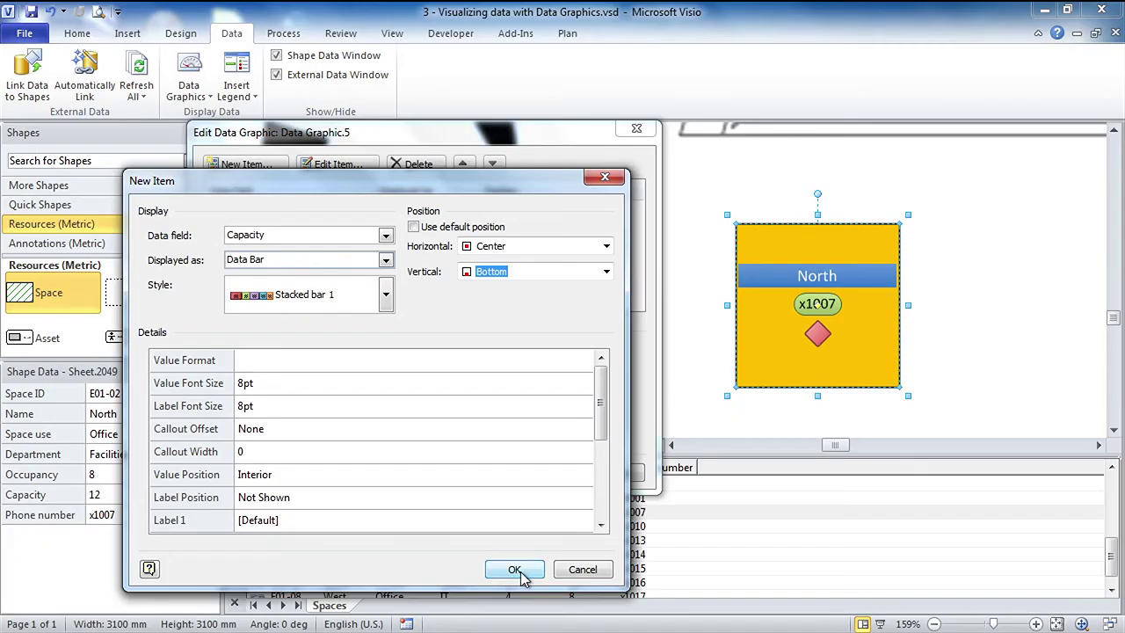
{"action": "left_click", "coordinate": [516, 570]}
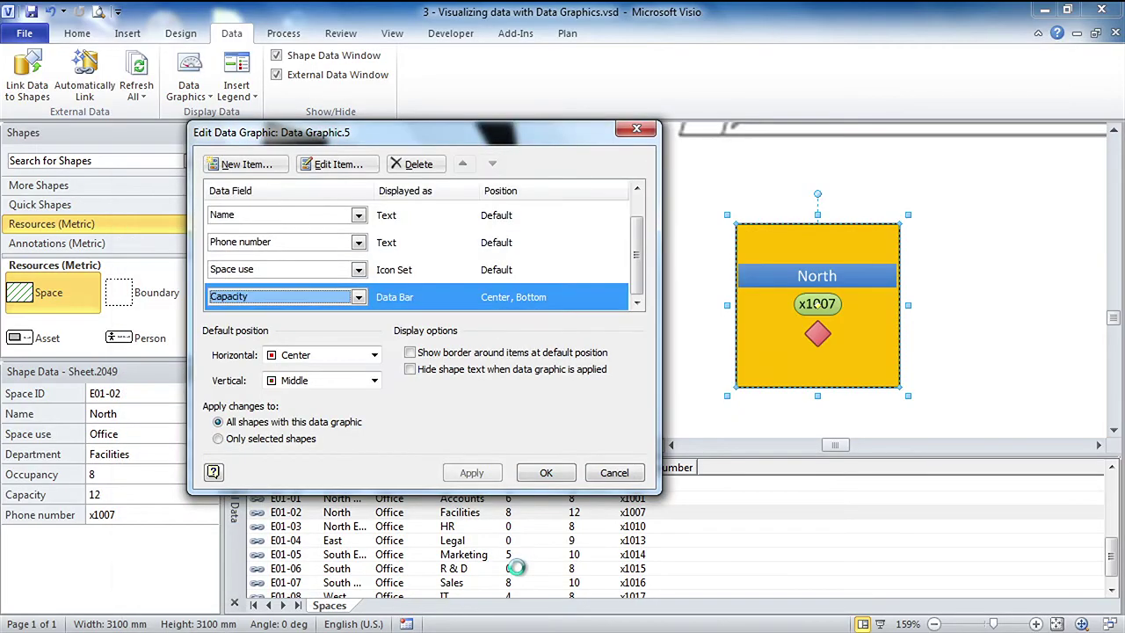
{"action": "left_click", "coordinate": [472, 475]}
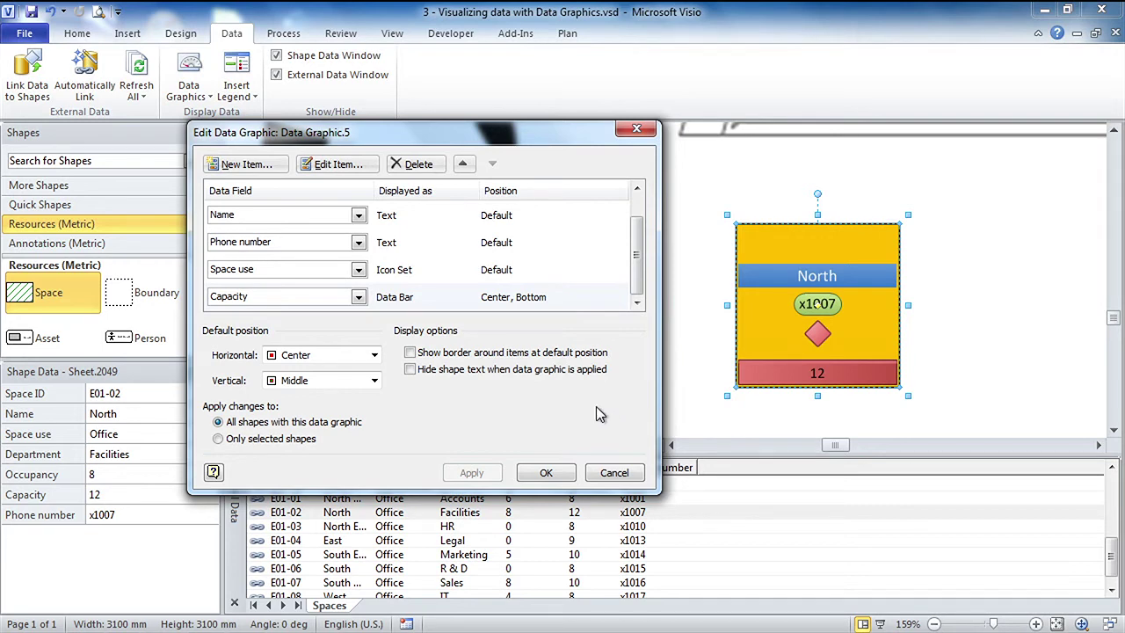
- Edit the Capacity data bar item to use Occupancy as Field 2, and apply the change to the data graphic
{"action": "left_click", "coordinate": [387, 303]}
{"action": "left_click", "coordinate": [337, 165]}
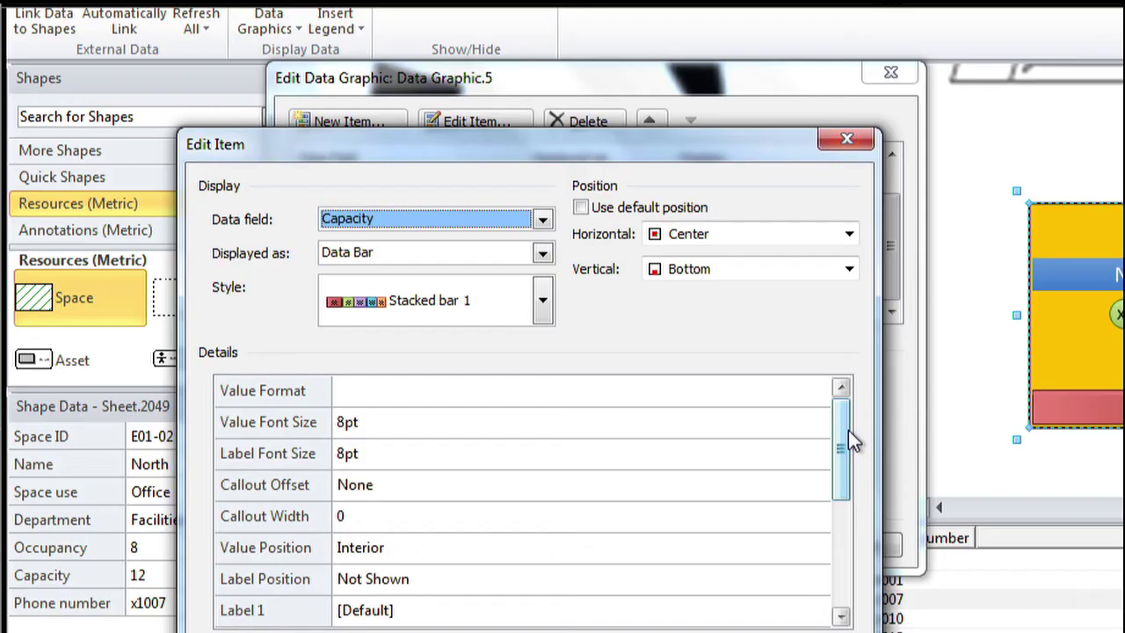
{"action": "left_click_drag", "start_coordinate": [602, 391], "coordinate": [603, 478]}
{"action": "left_click_drag", "start_coordinate": [847, 552], "coordinate": [852, 516]}
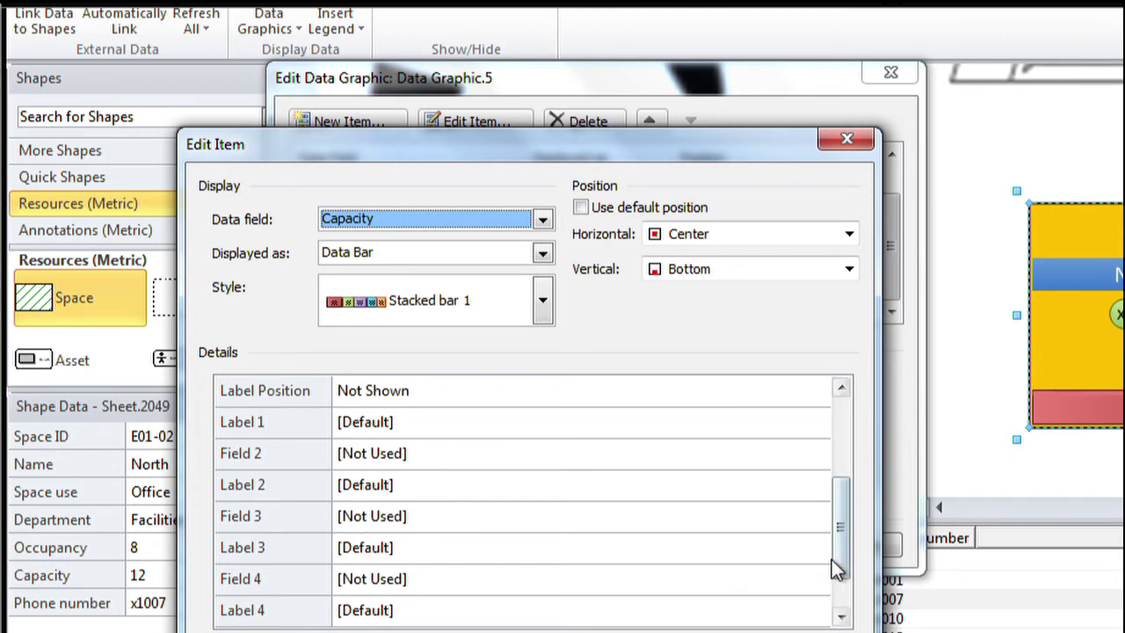
{"action": "left_click_drag", "start_coordinate": [843, 563], "coordinate": [827, 522]}
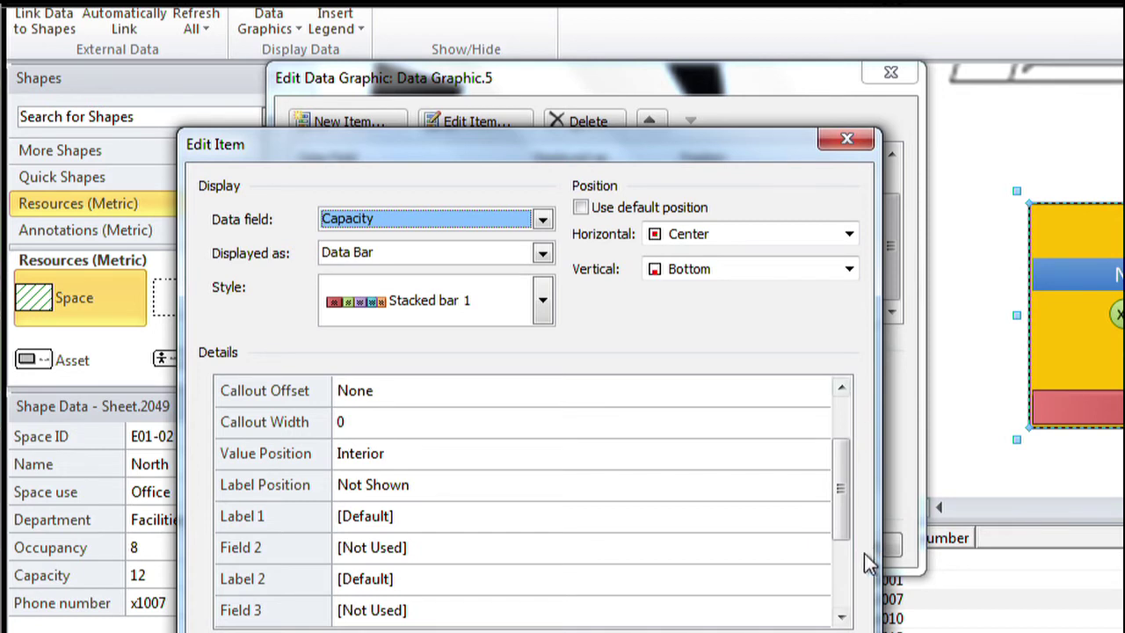
{"action": "left_click", "coordinate": [436, 545]}
{"action": "left_click", "coordinate": [436, 546]}
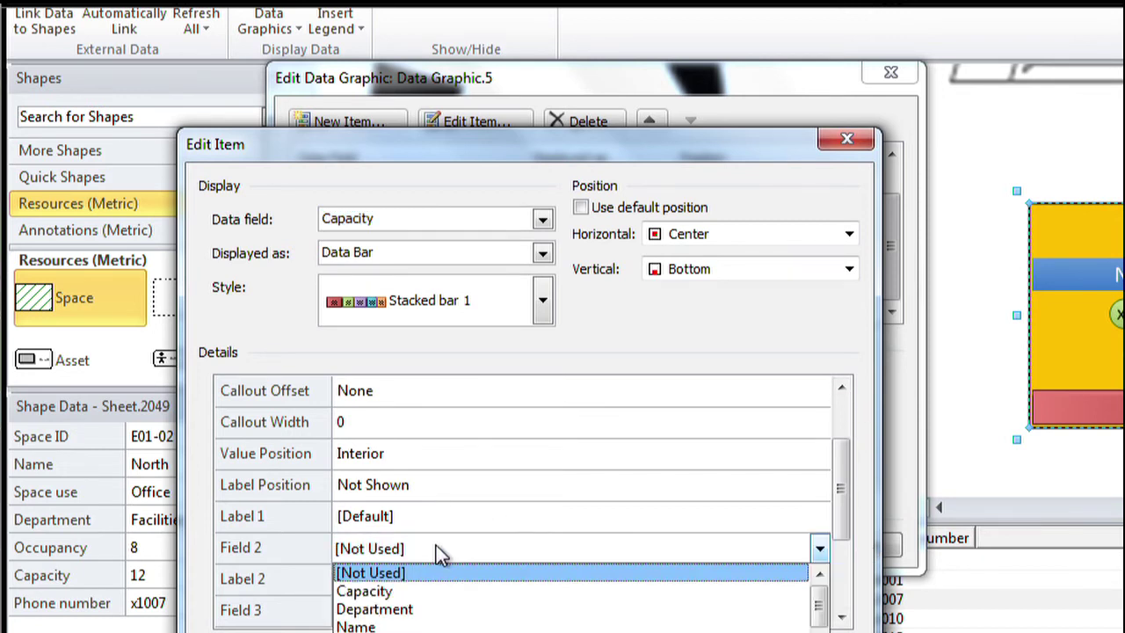
{"action": "left_click", "coordinate": [422, 632]}
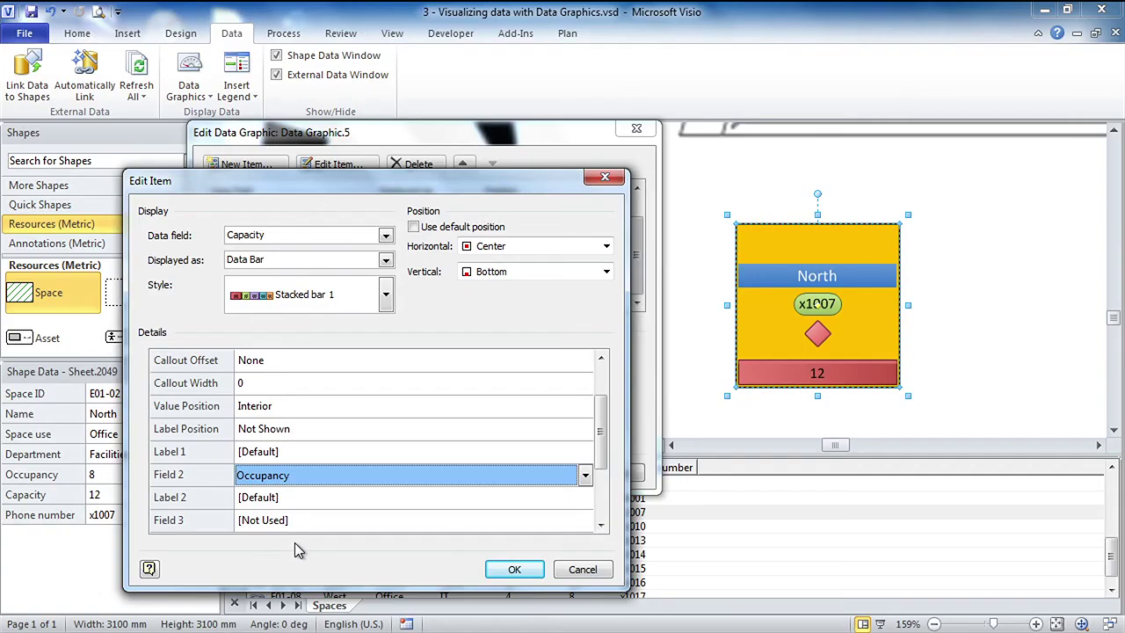
{"action": "left_click", "coordinate": [516, 570]}
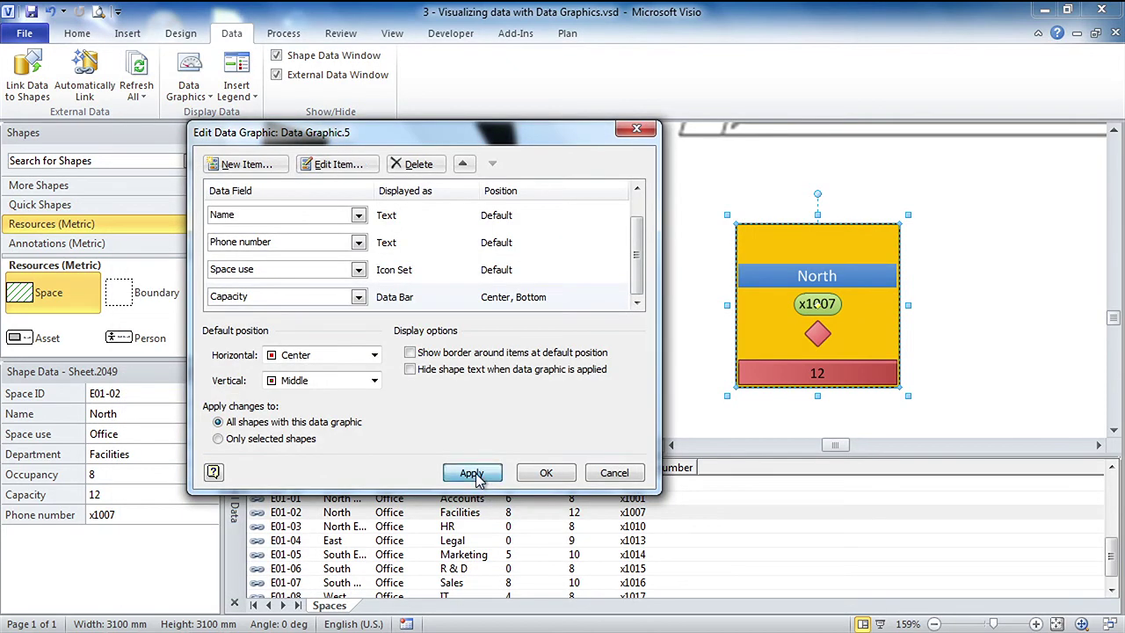
{"action": "left_click", "coordinate": [472, 474]}
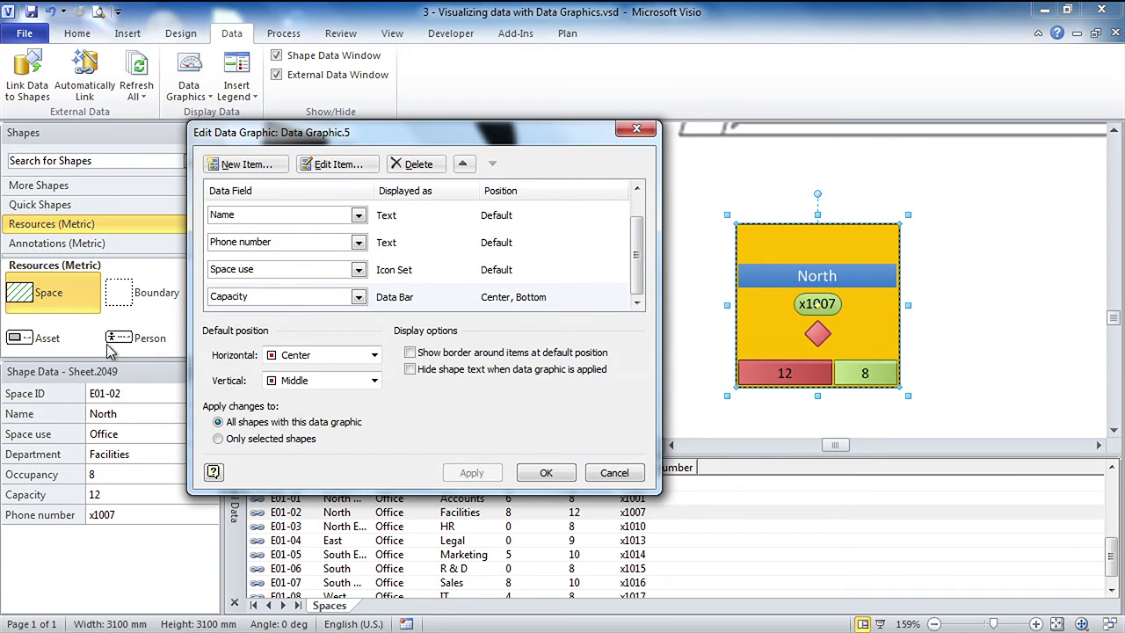
- Start a new data graphic item and choose the Custom Formula category from the additional fields as its data field
{"action": "left_click", "coordinate": [392, 299]}
{"action": "left_click", "coordinate": [246, 164]}
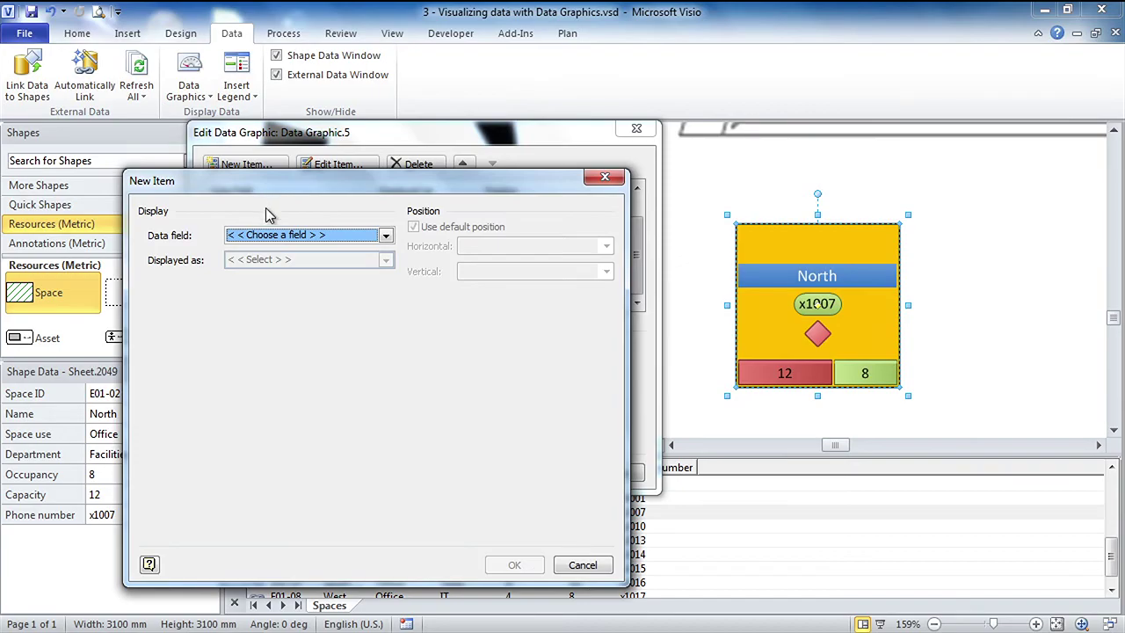
{"action": "left_click", "coordinate": [279, 235]}
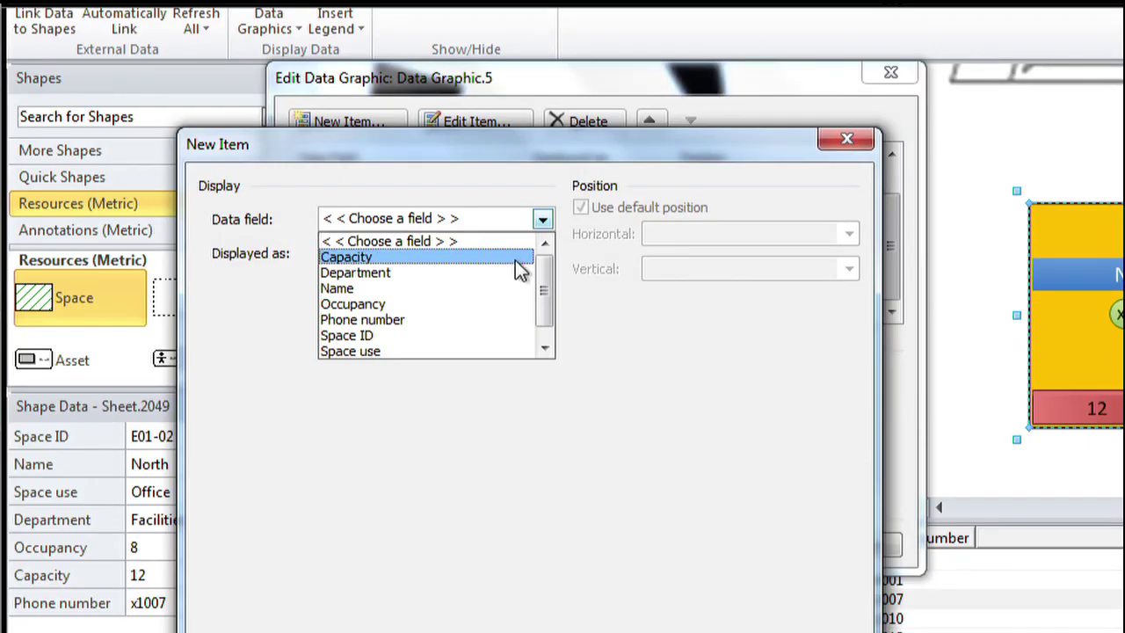
{"action": "left_click_drag", "start_coordinate": [545, 290], "coordinate": [545, 338]}
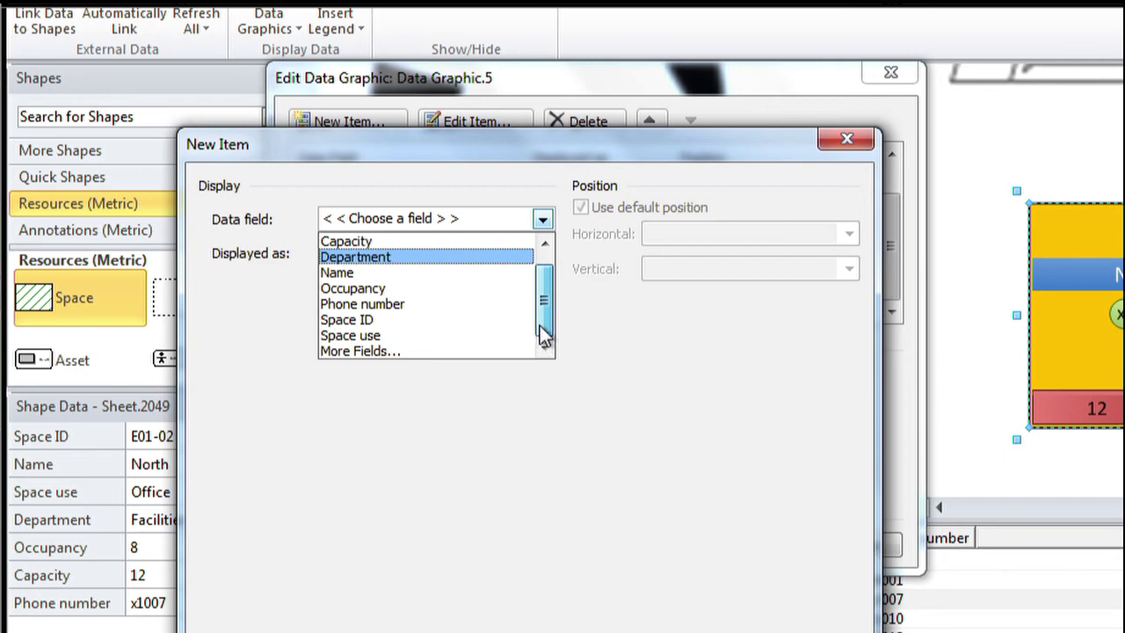
{"action": "left_click", "coordinate": [417, 351]}
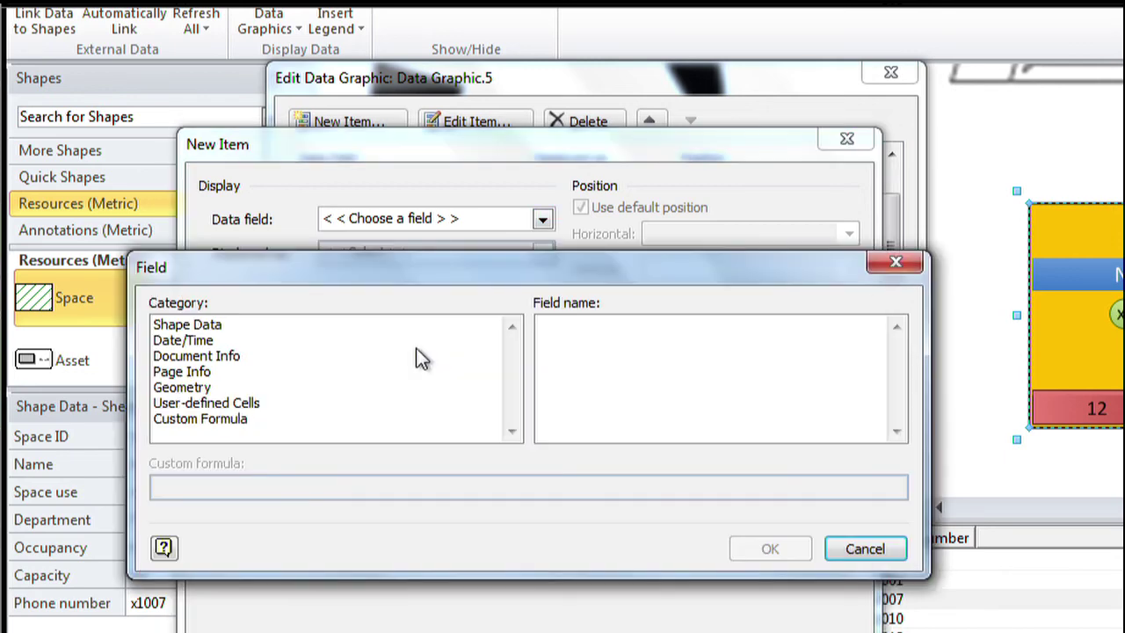
{"action": "left_click_drag", "start_coordinate": [431, 282], "coordinate": [537, 184]}
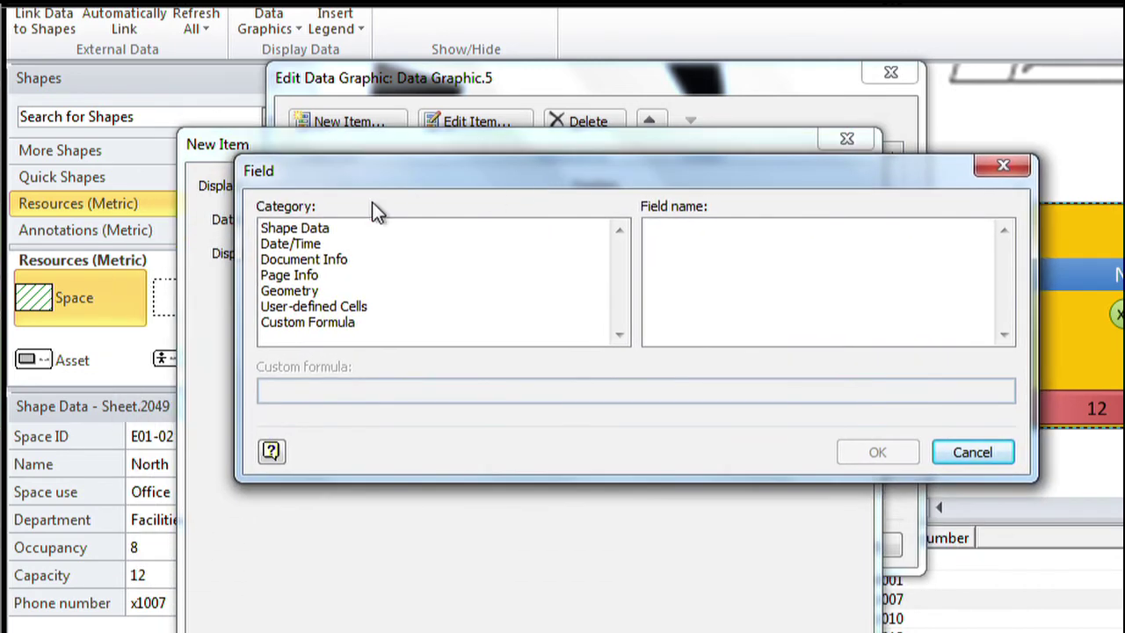
{"action": "left_click", "coordinate": [299, 260]}
{"action": "left_click", "coordinate": [293, 229]}
{"action": "left_click", "coordinate": [304, 276]}
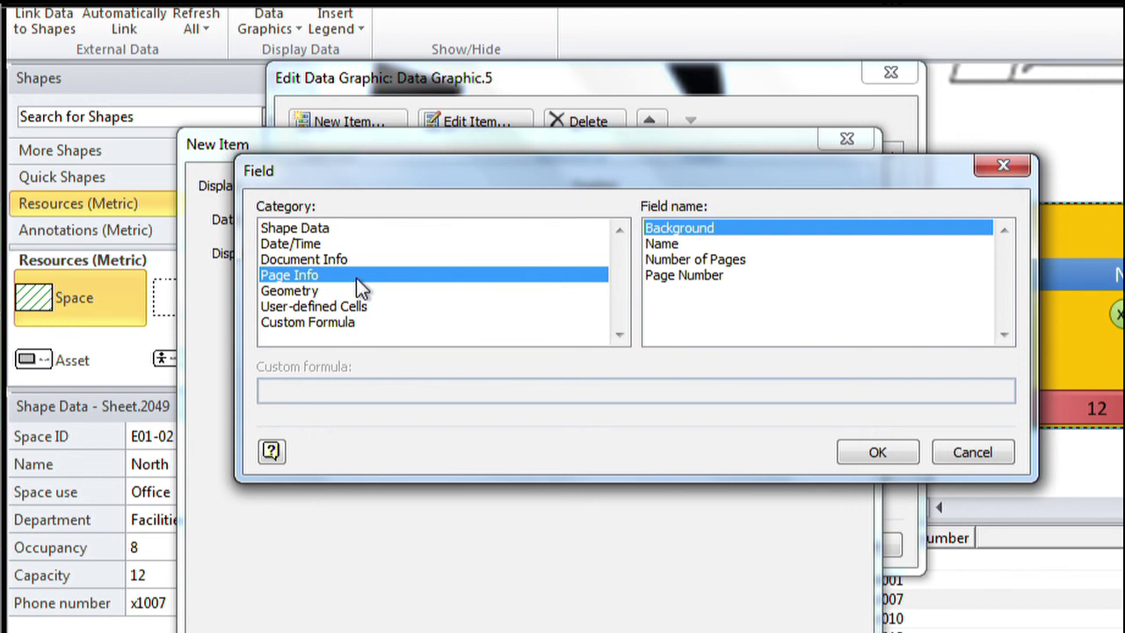
{"action": "left_click", "coordinate": [308, 323]}
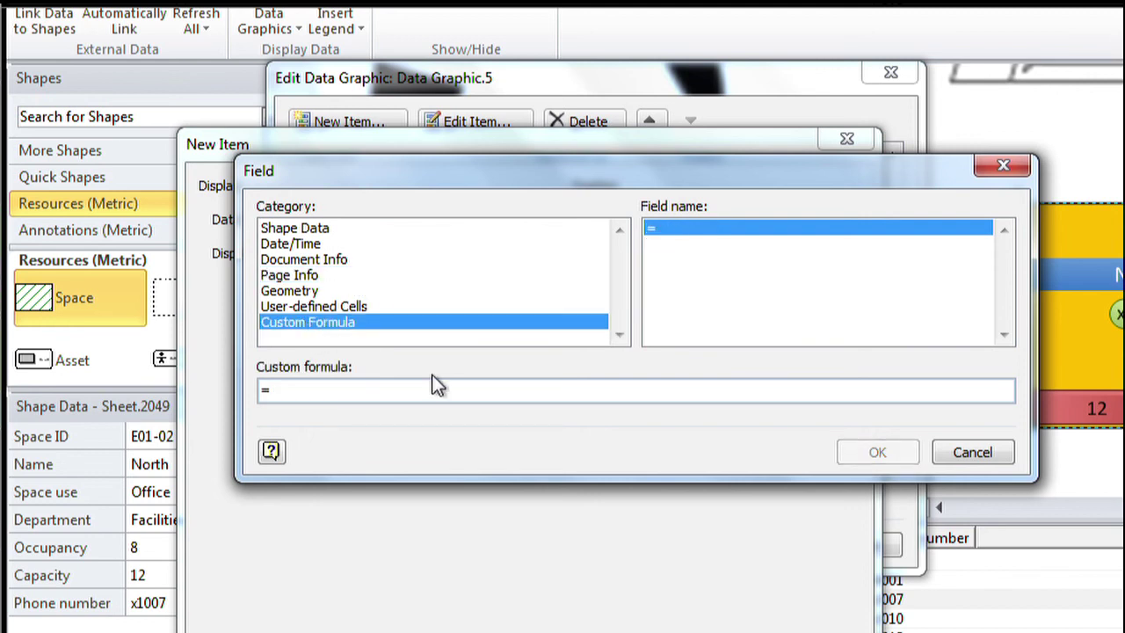